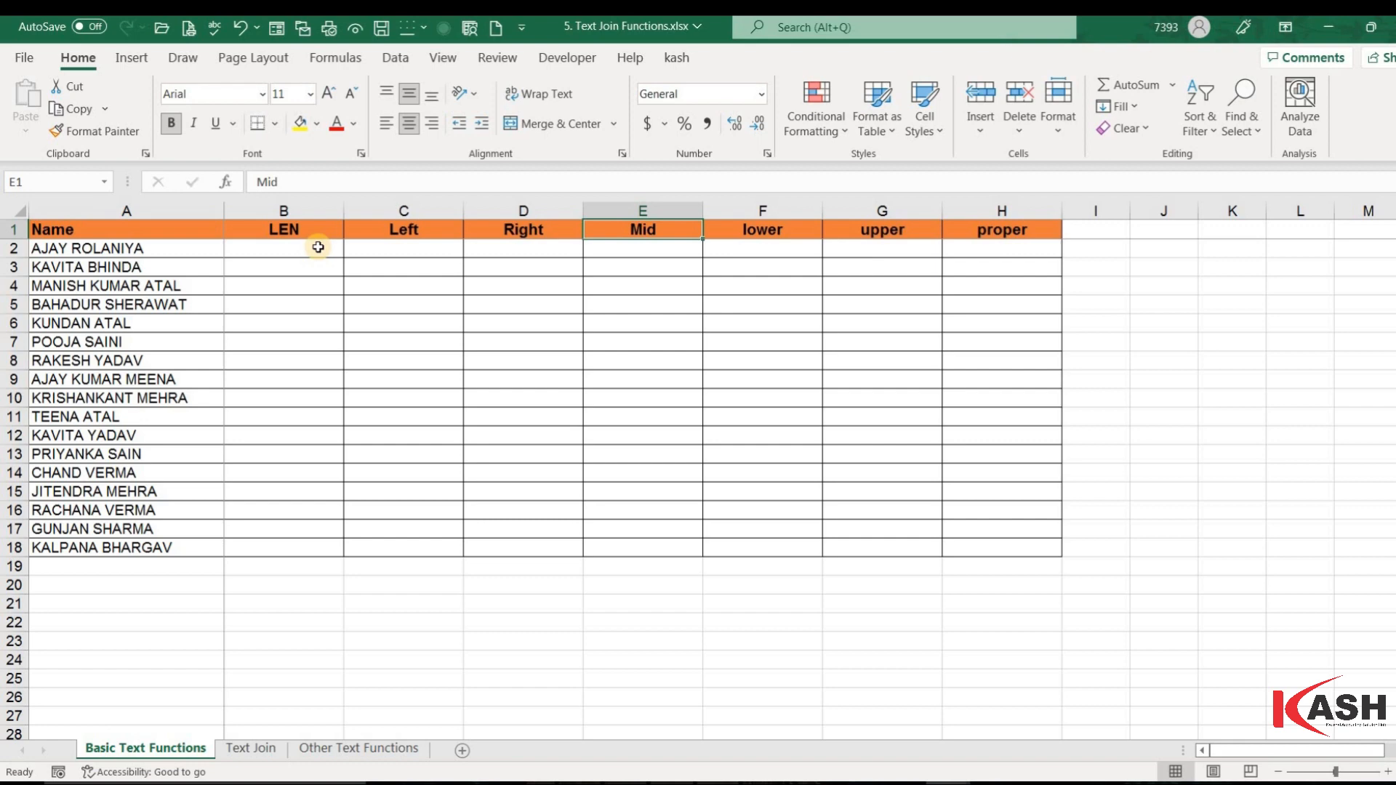
- Enter =LEN(A2) in cell B2 to count the characters of the first name
{"action": "left_click", "coordinate": [143, 248]}
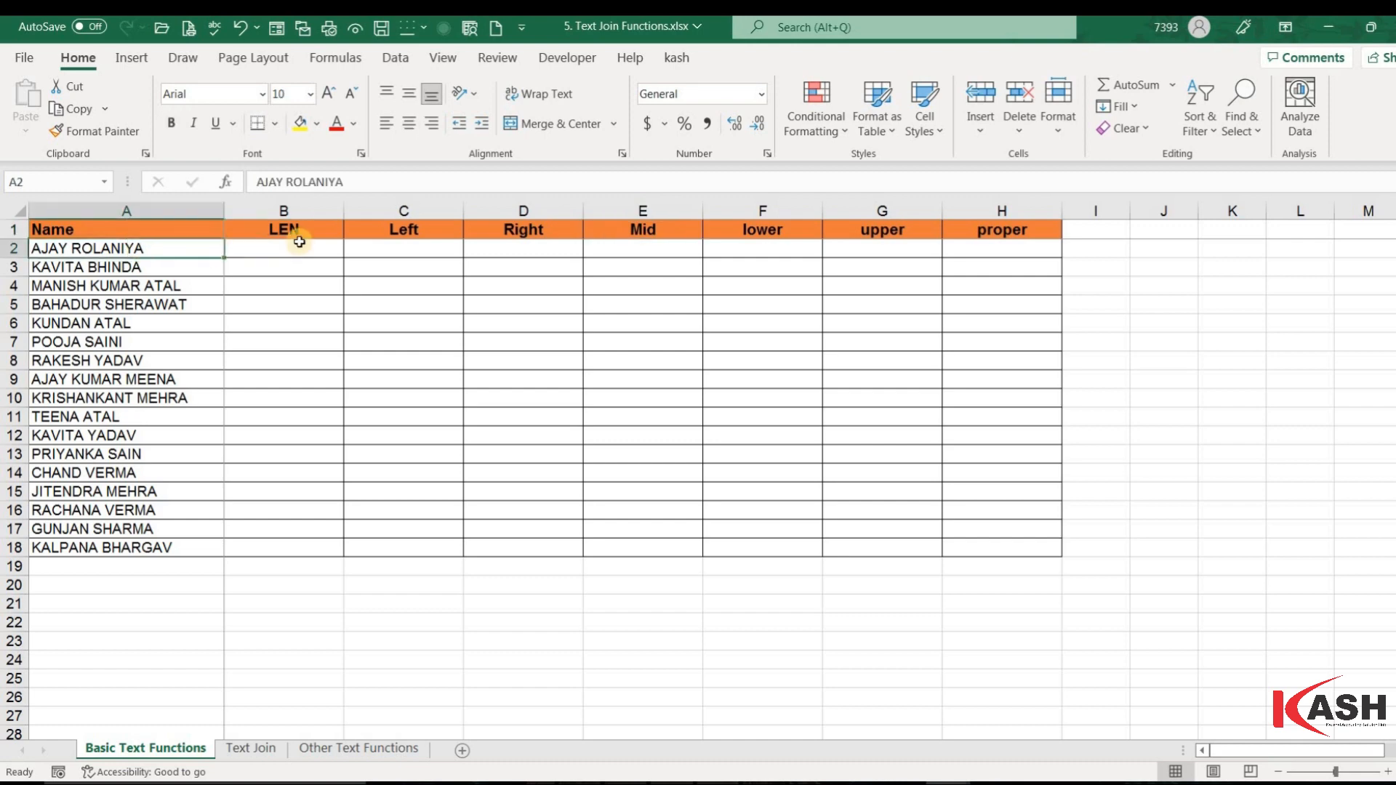
{"action": "left_click", "coordinate": [270, 251]}
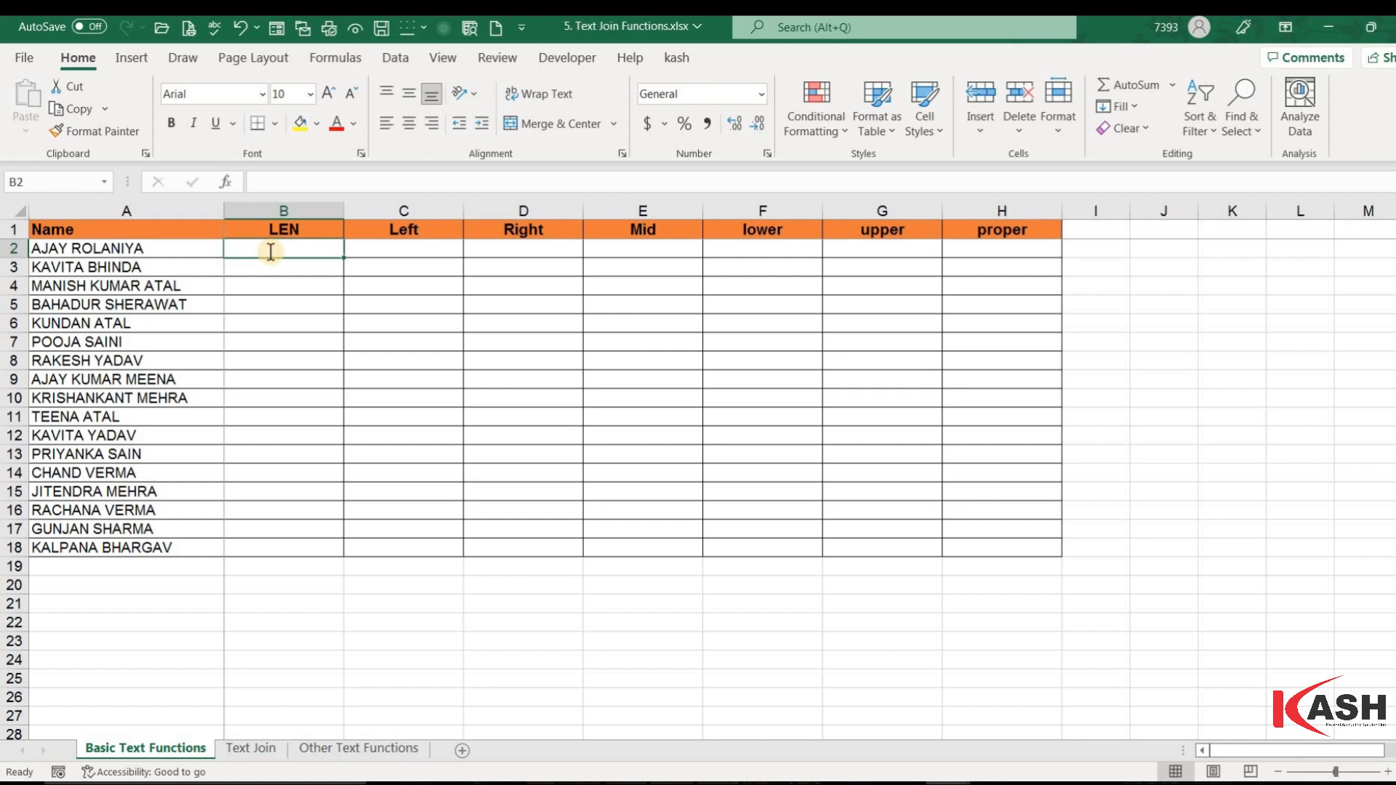
{"action": "type", "text": "=len"}
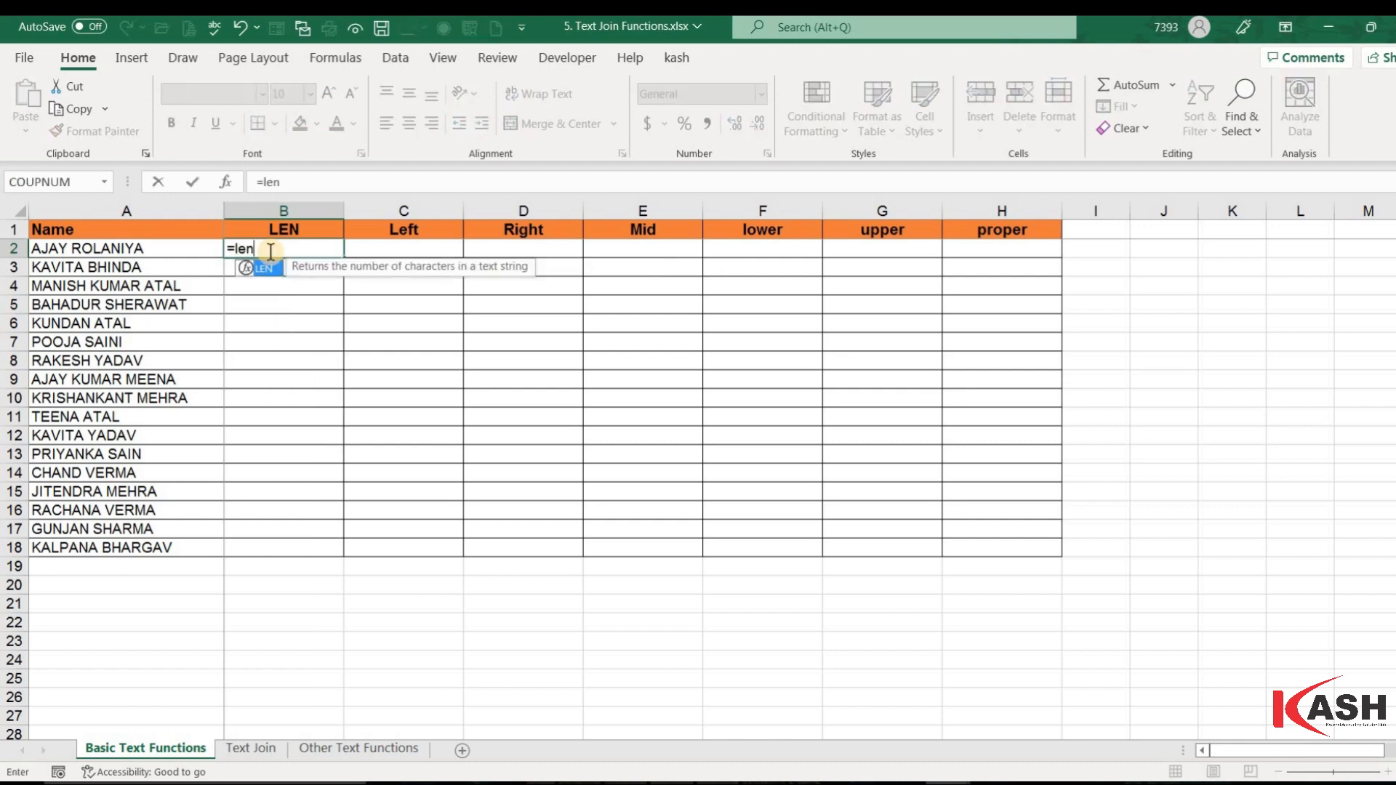
{"action": "key", "text": "Tab"}
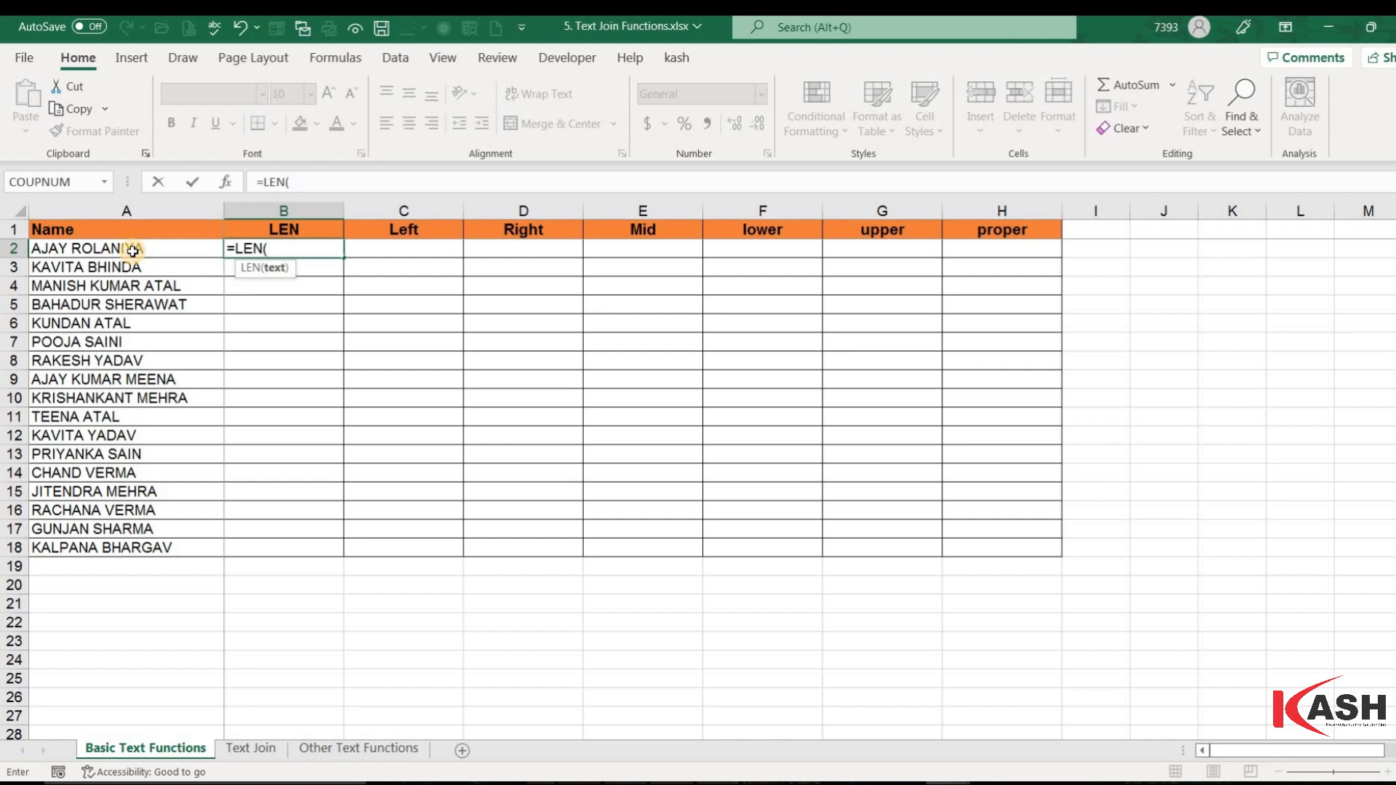
{"action": "left_click", "coordinate": [132, 250]}
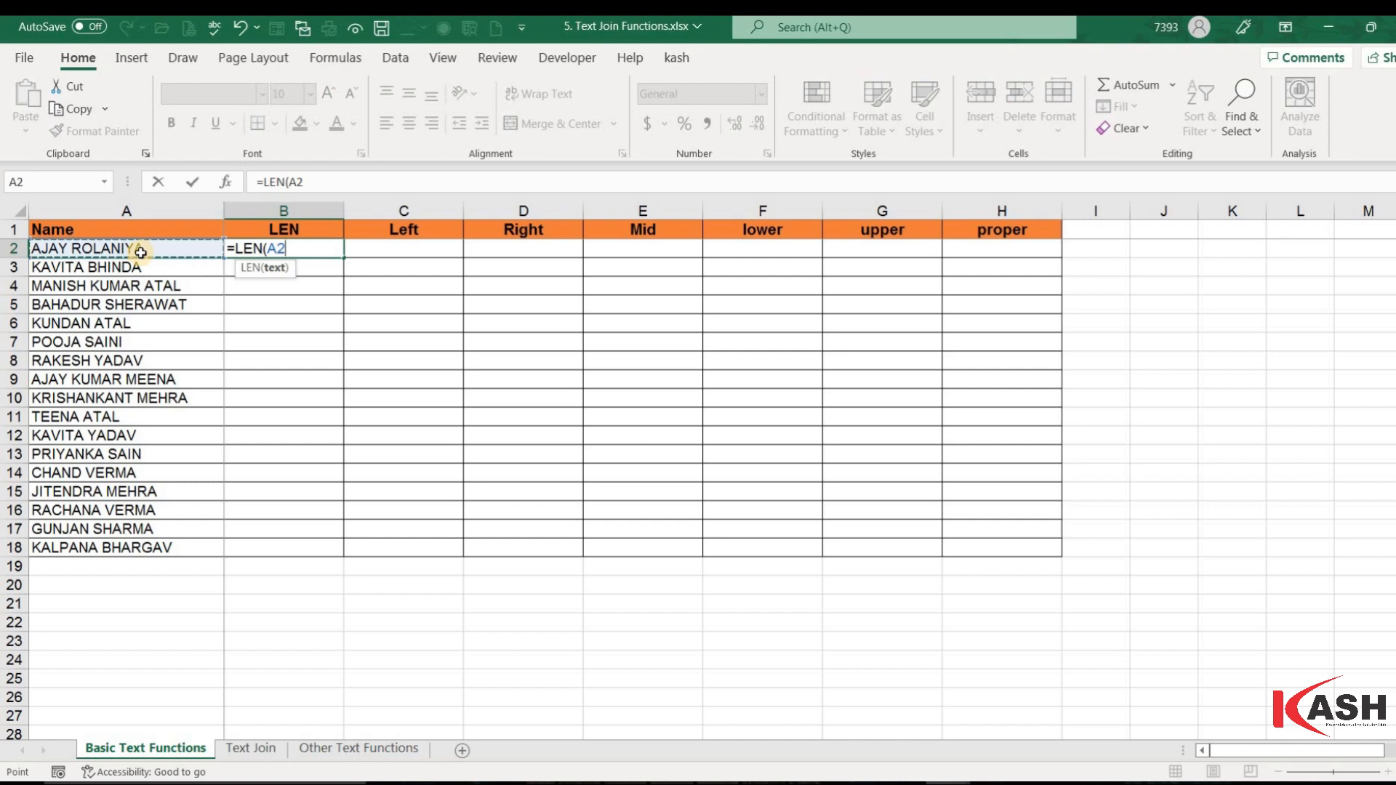
{"action": "type", "text": ")"}
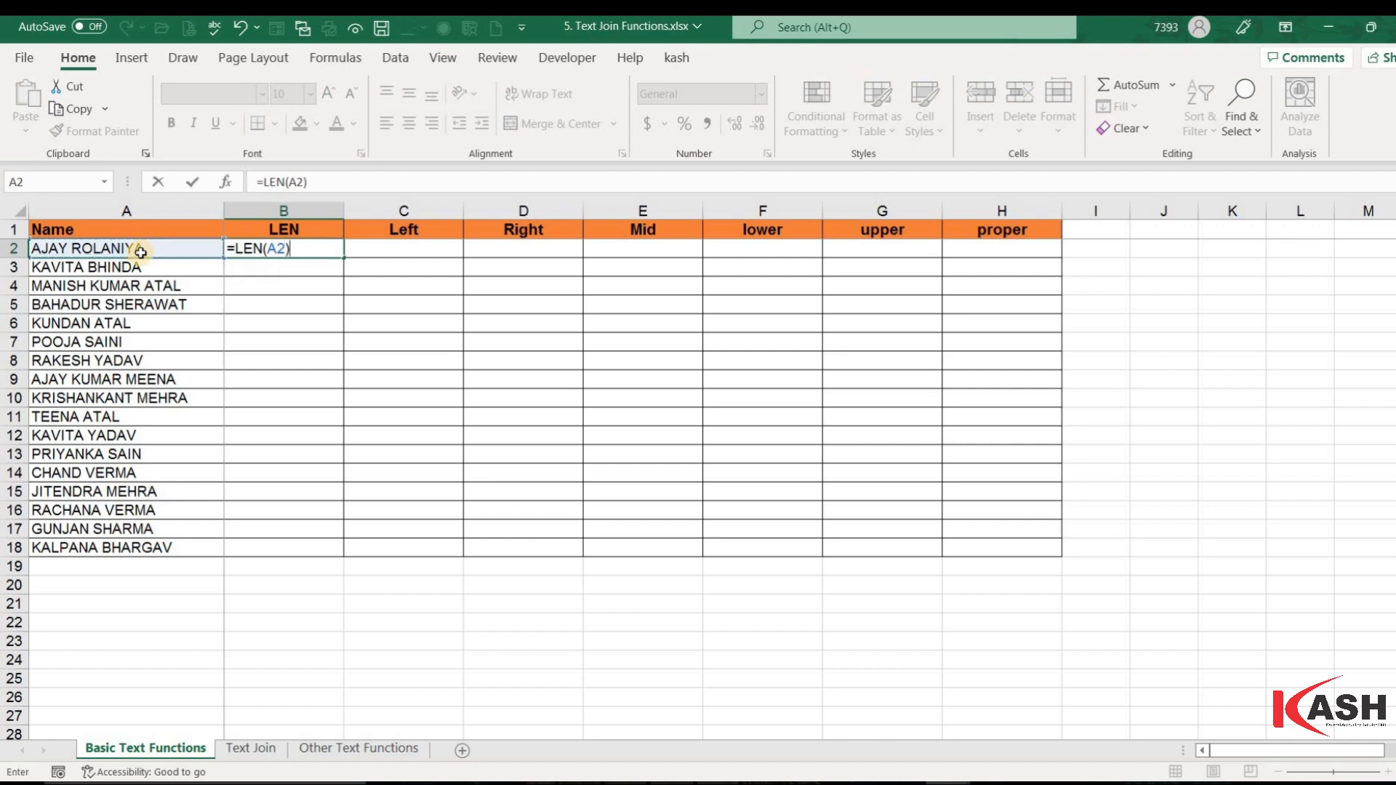
{"action": "key", "text": "Return"}
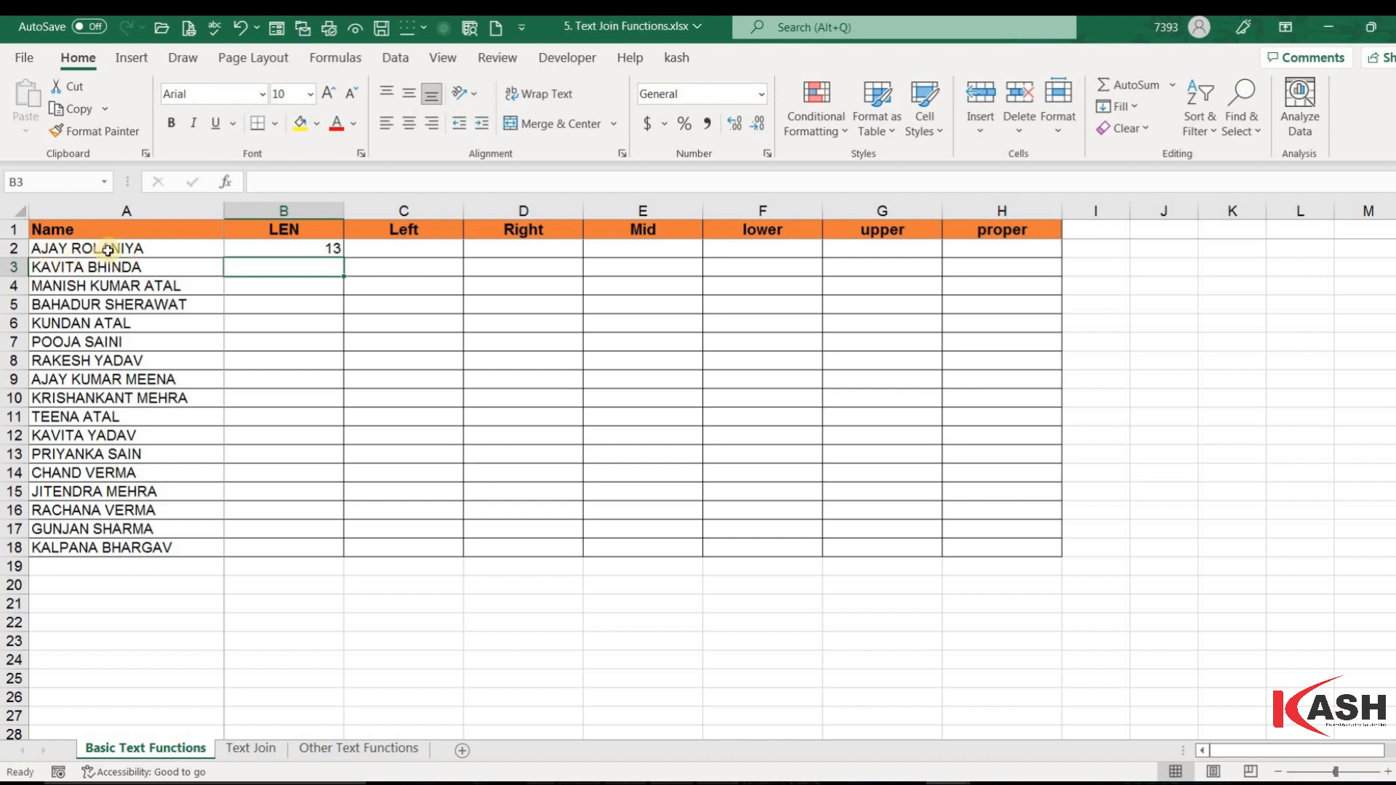
- Append a period to the end of the name in A2
{"action": "left_click", "coordinate": [176, 250]}
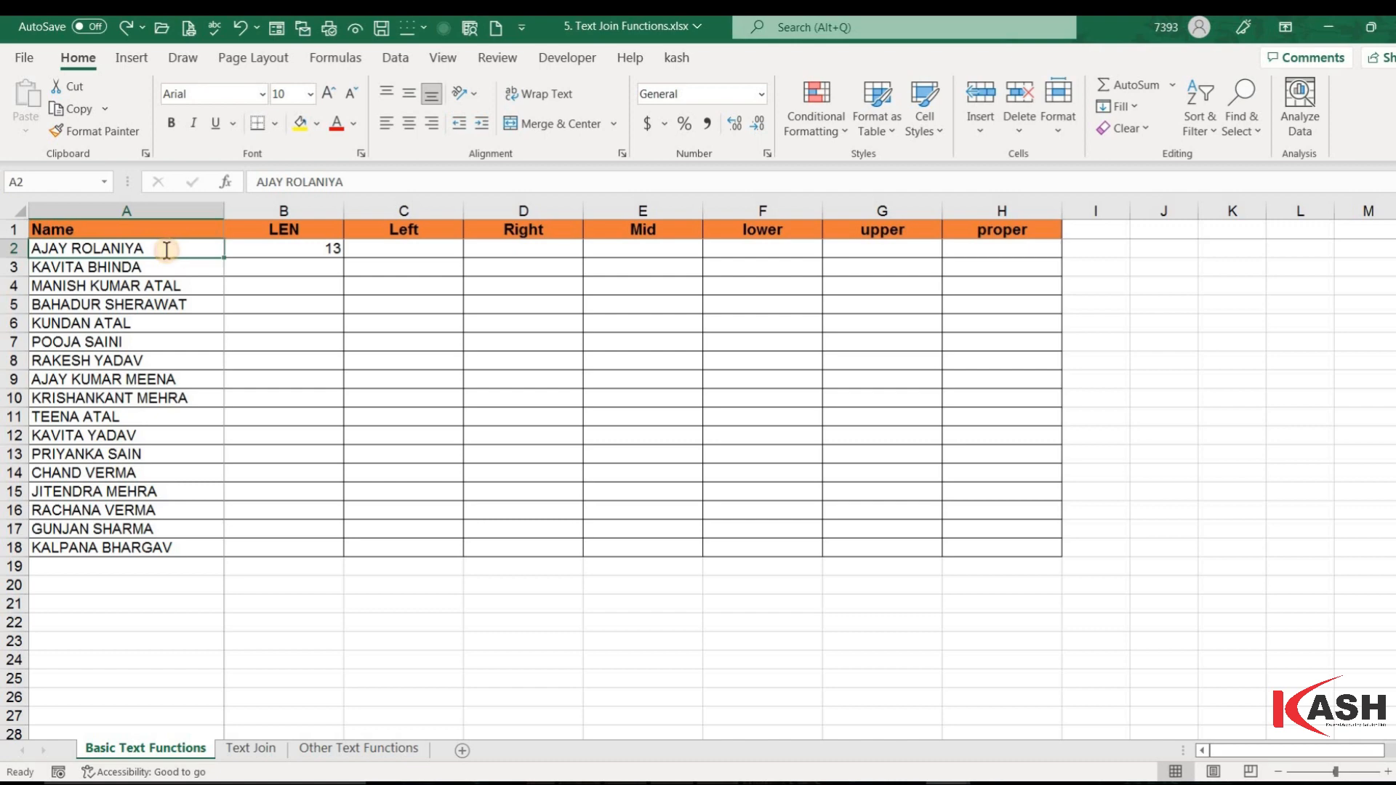
{"action": "double_click", "coordinate": [167, 250]}
{"action": "type", "text": "."}
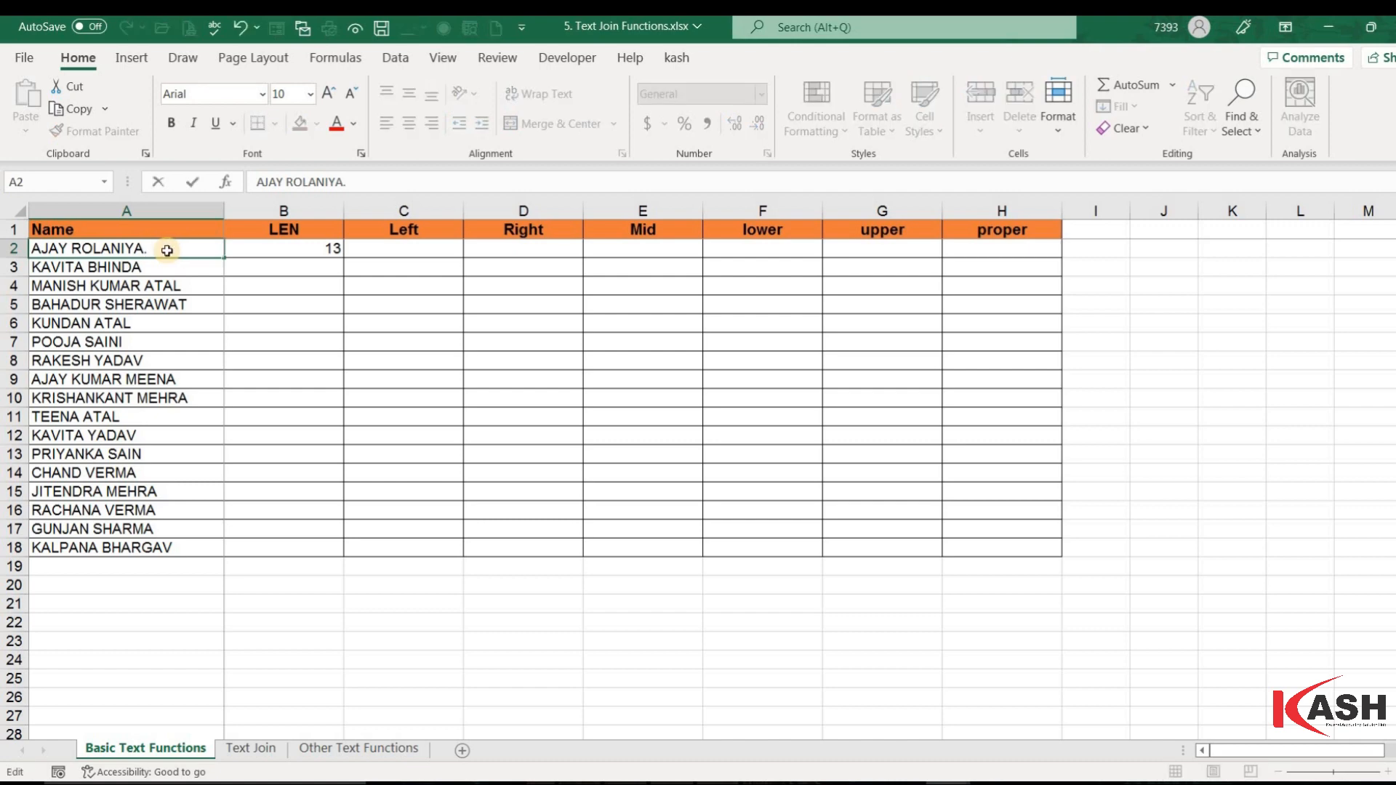
{"action": "key", "text": "Return"}
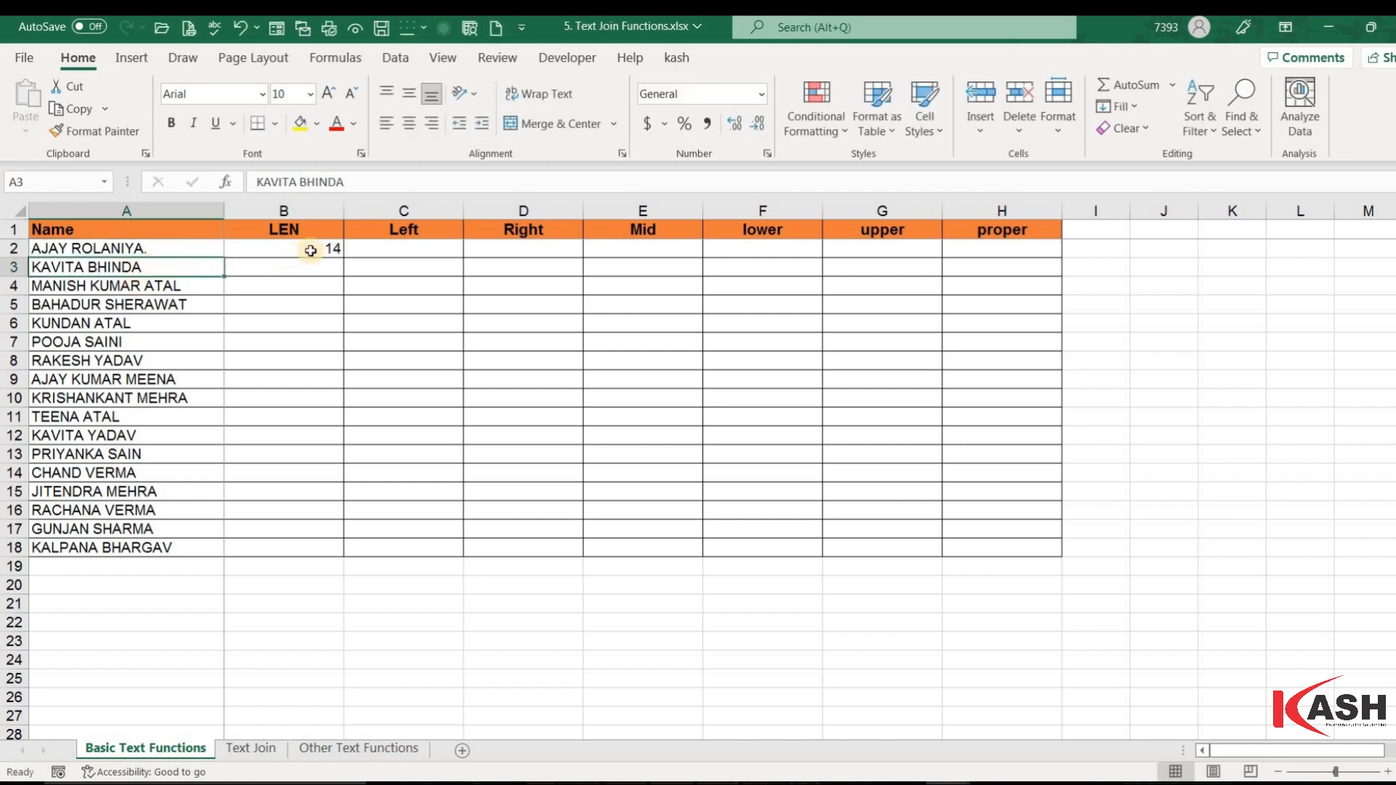
- Fill the LEN formula from B2 down to B18
{"action": "left_click", "coordinate": [336, 251]}
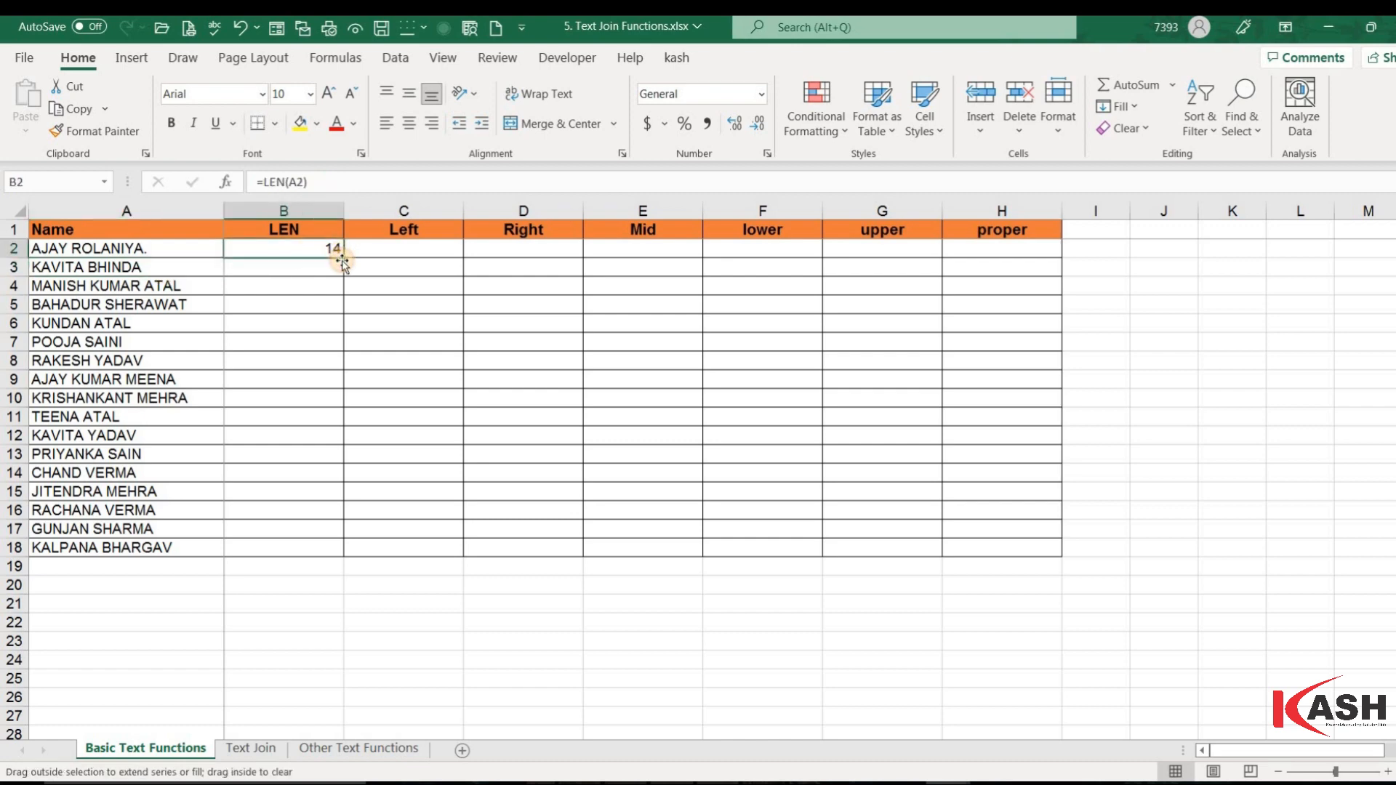
{"action": "double_click", "coordinate": [342, 260]}
- Add a trailing space to the end of the name in A3
{"action": "left_click", "coordinate": [175, 267]}
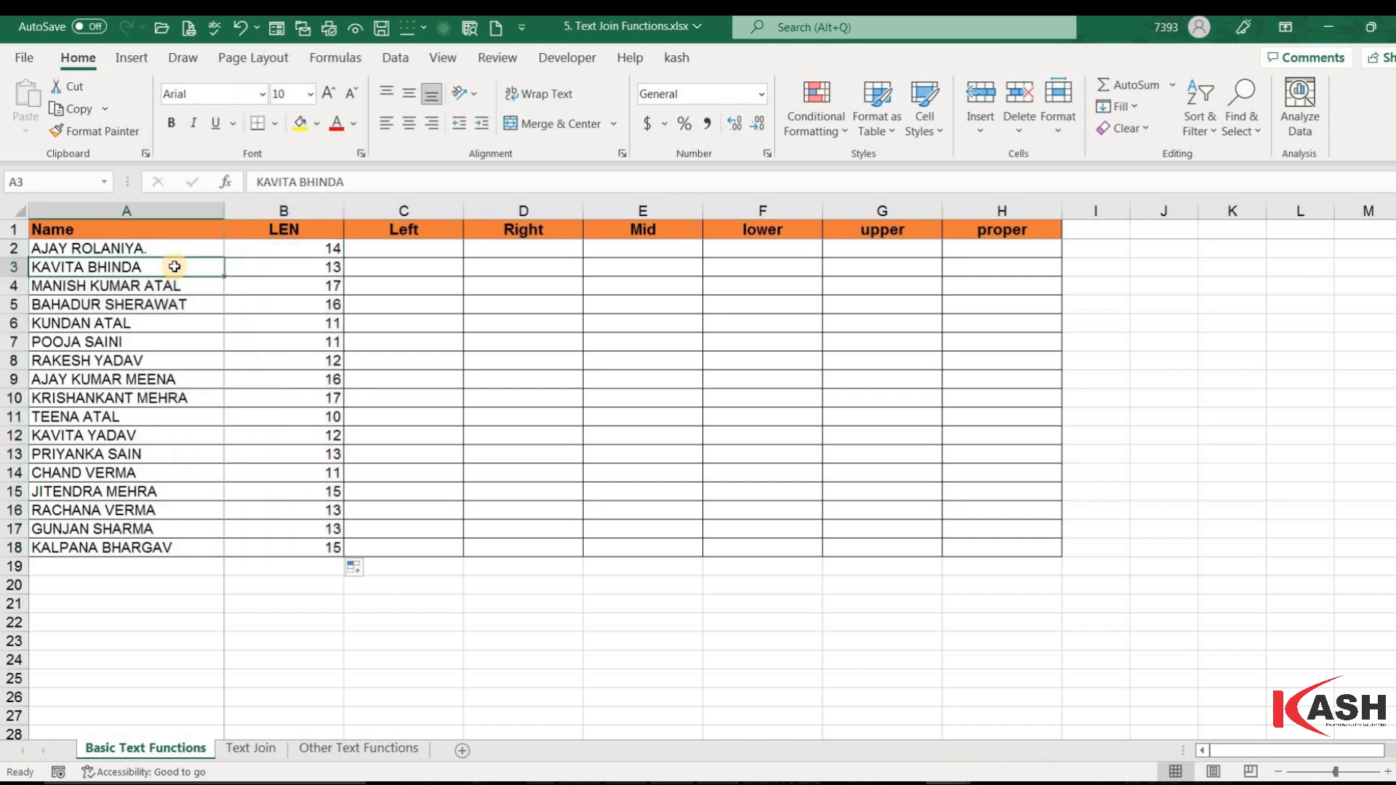
{"action": "double_click", "coordinate": [174, 267]}
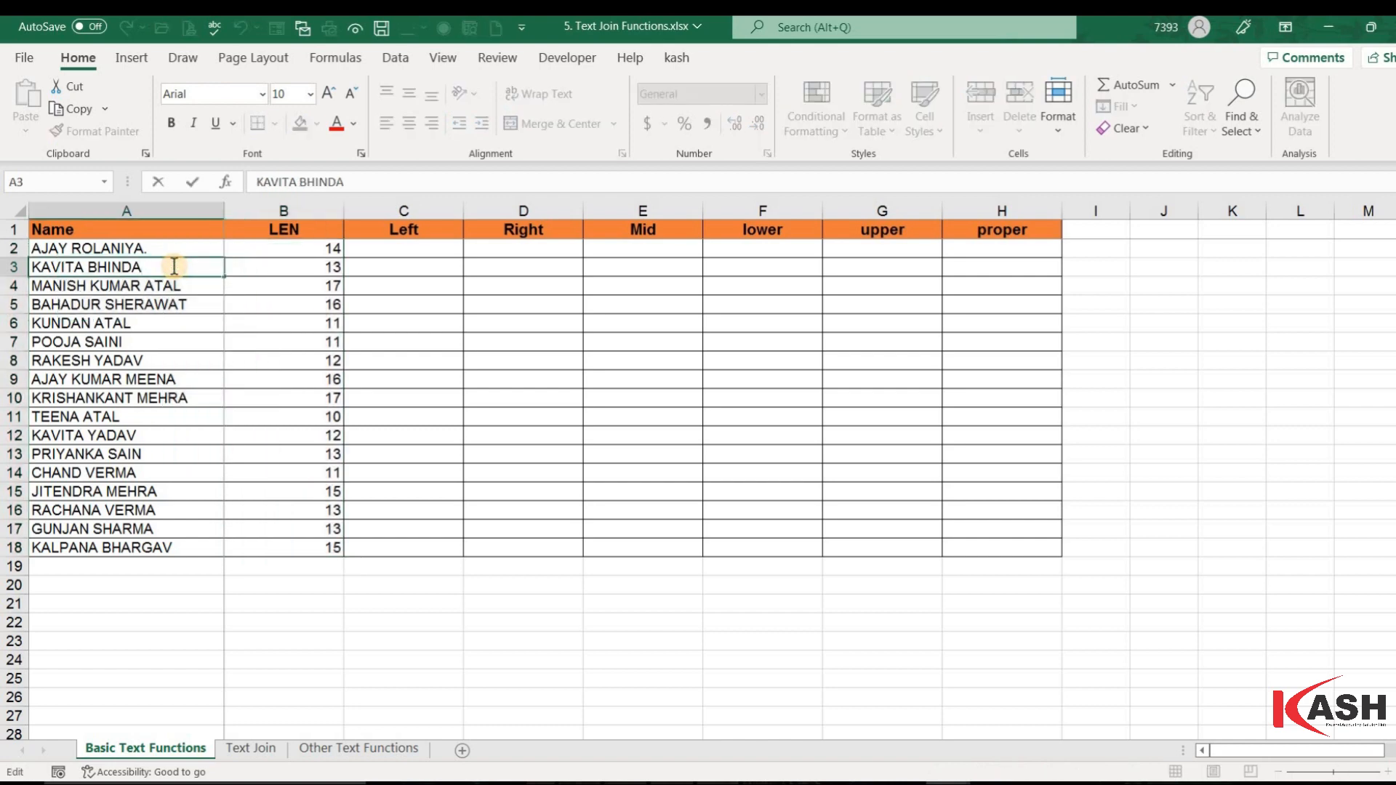
{"action": "key", "text": "Return"}
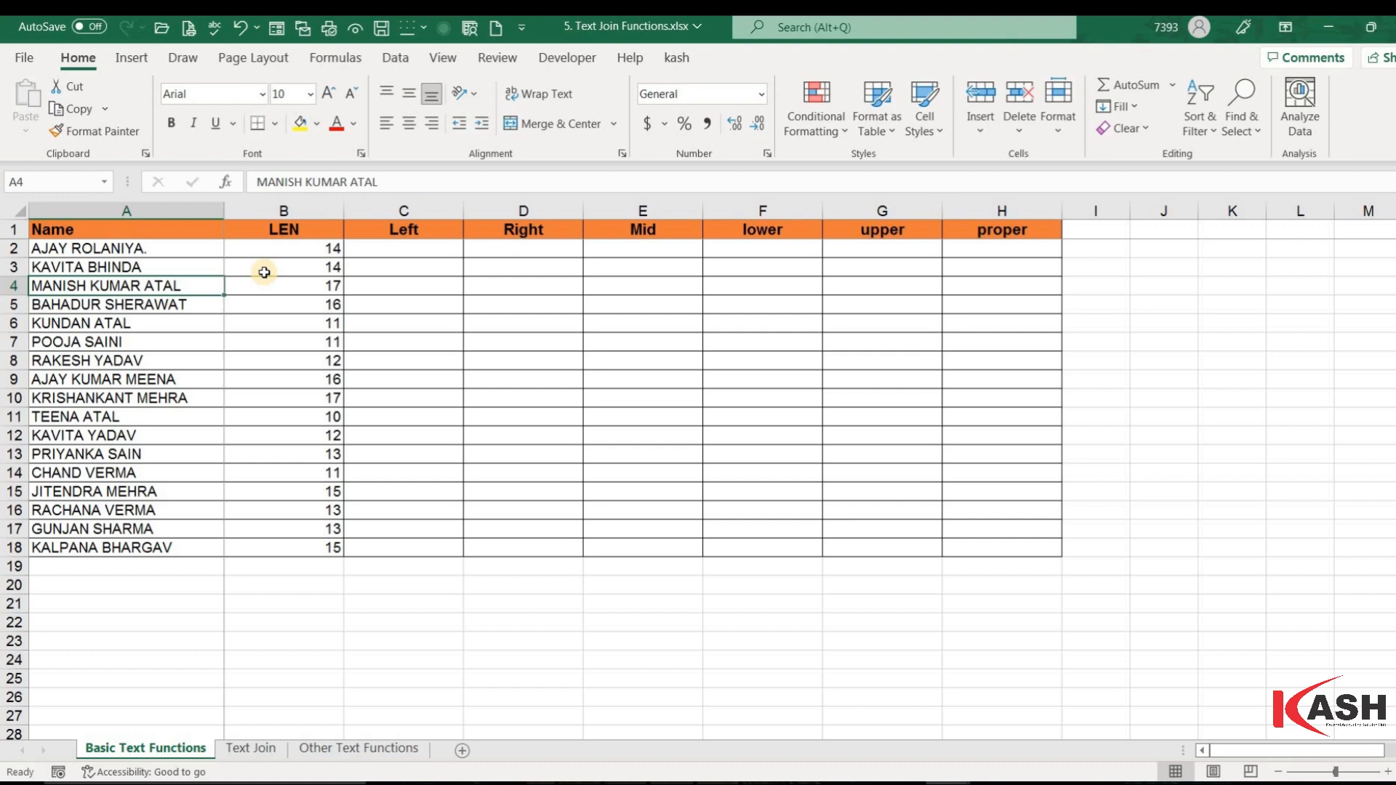
- Enter =LEFT(A2,4) in C2 and fill the formula down to C18
{"action": "left_click", "coordinate": [415, 254]}
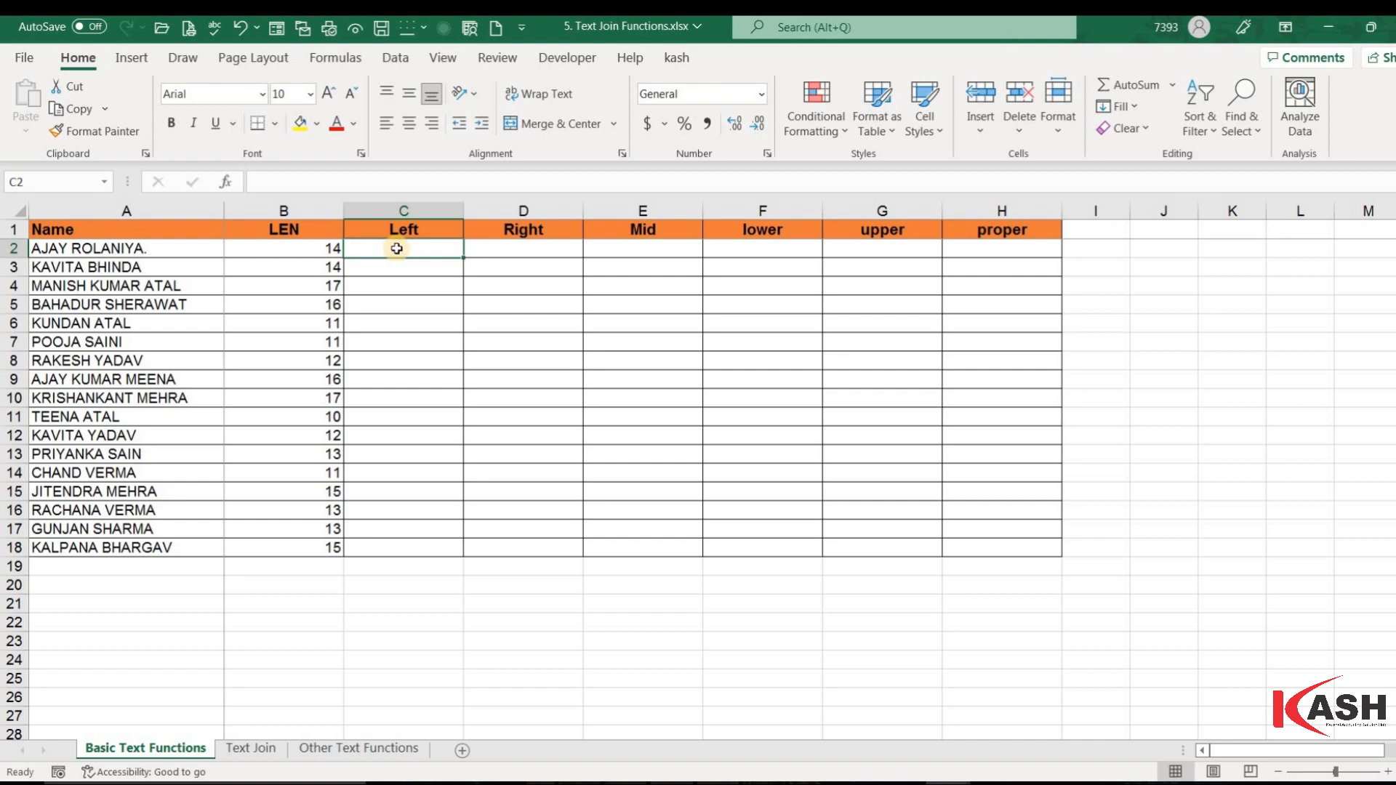
{"action": "type", "text": "="}
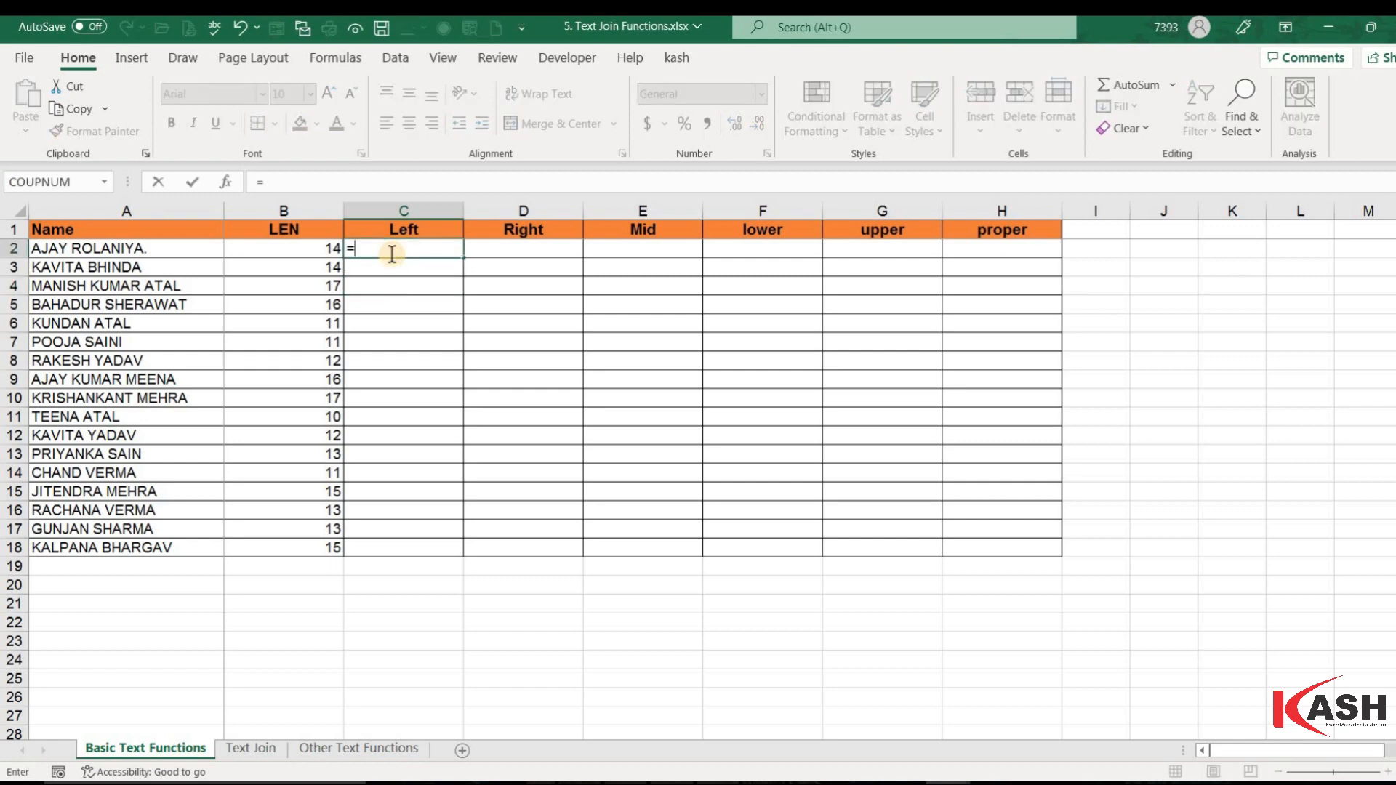
{"action": "type", "text": "lef"}
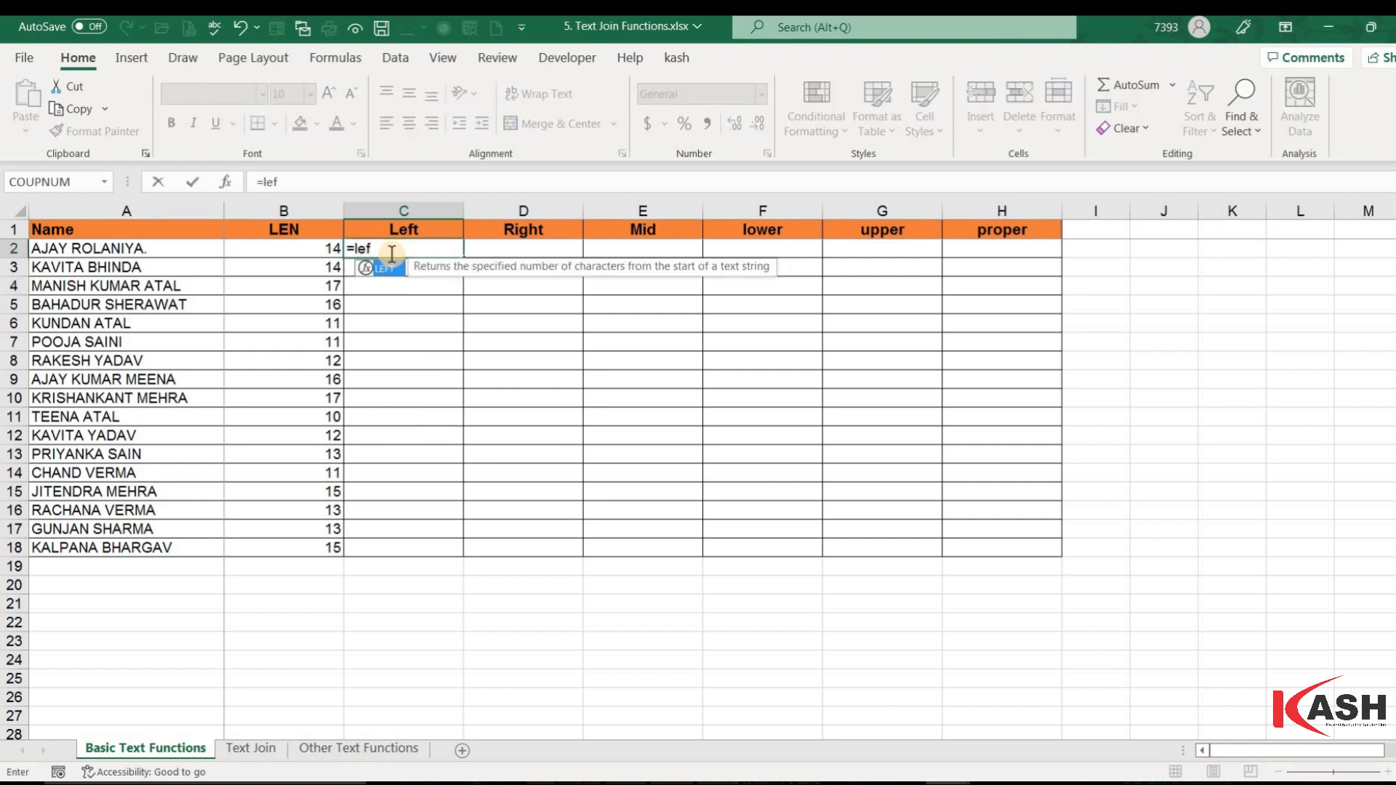
{"action": "key", "text": "Tab"}
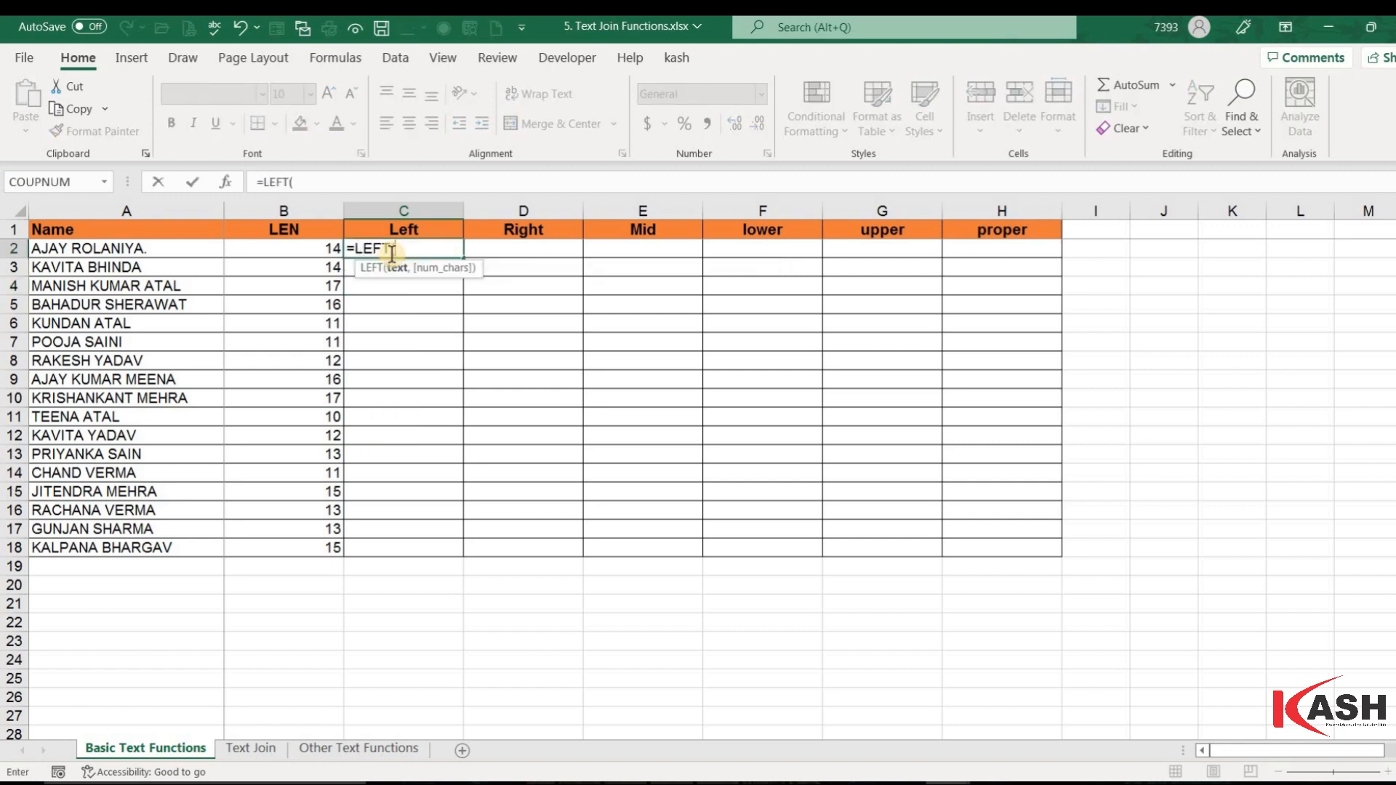
{"action": "left_click", "coordinate": [115, 249]}
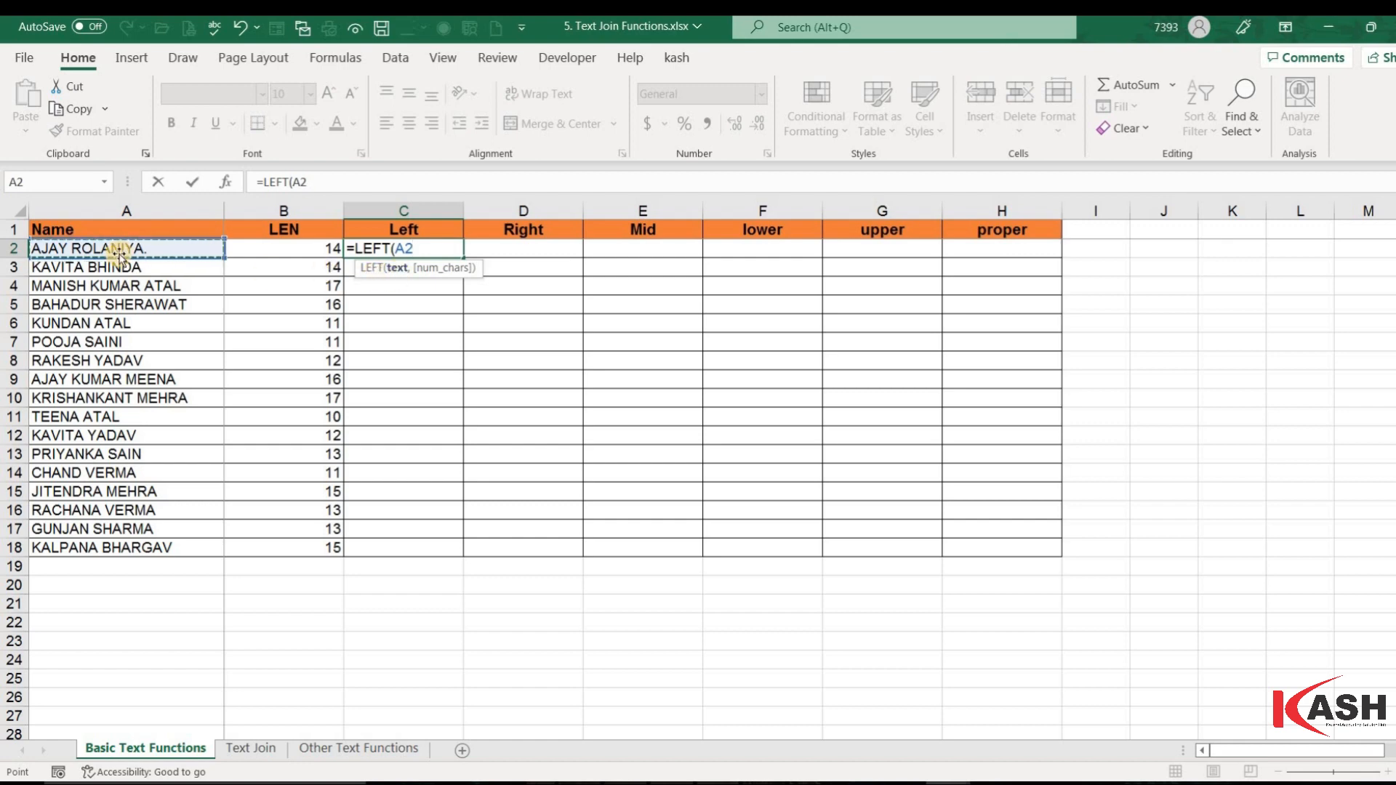
{"action": "type", "text": ","}
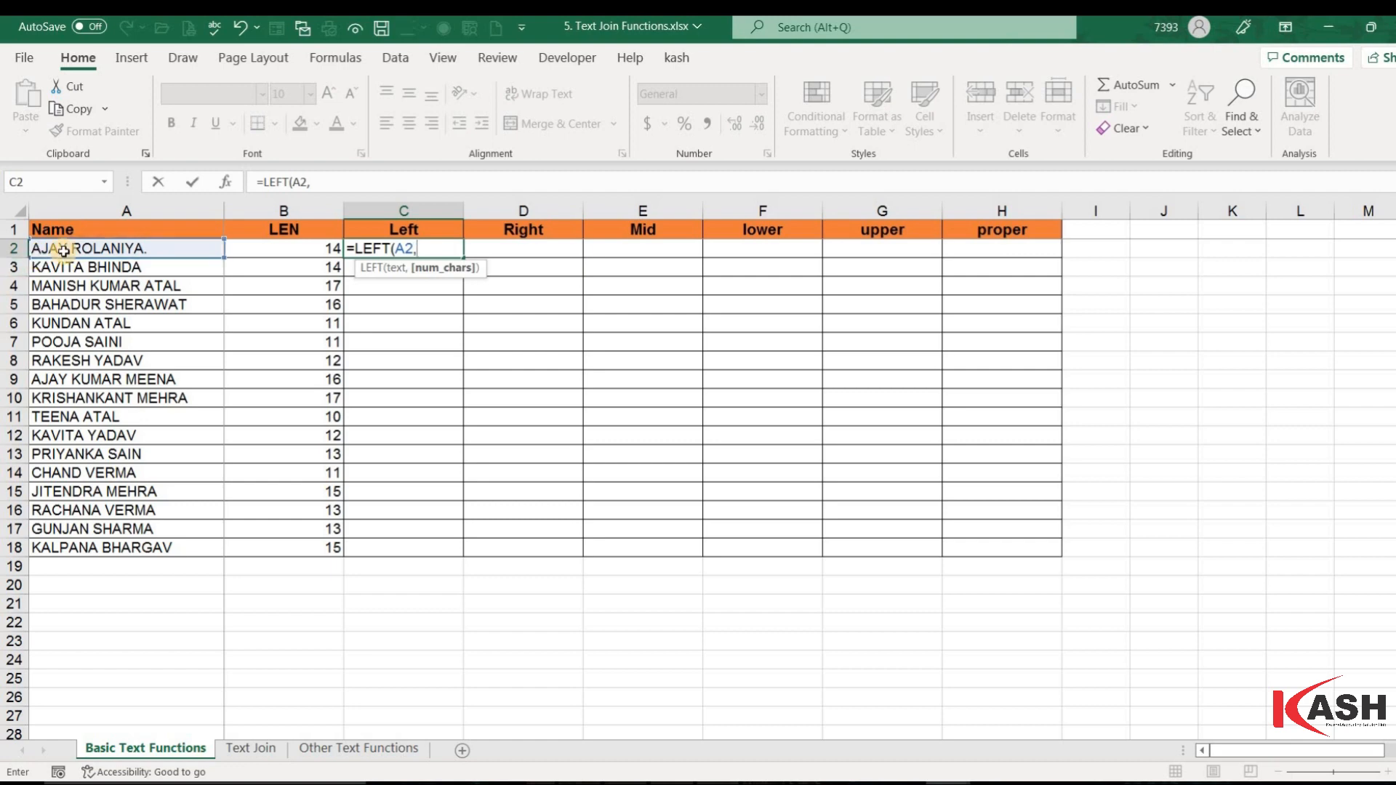
{"action": "type", "text": "4)"}
{"action": "key", "text": "Return"}
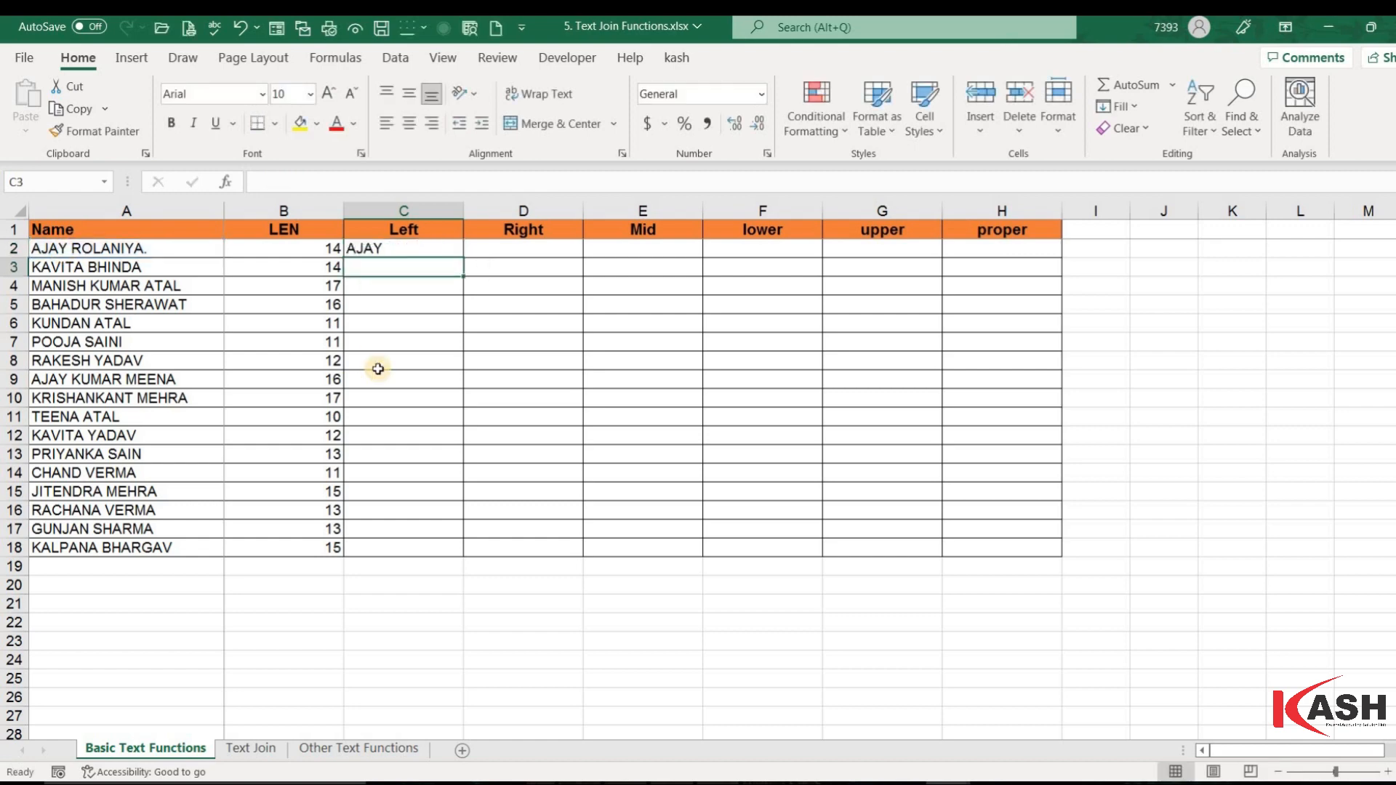
{"action": "left_click", "coordinate": [441, 250]}
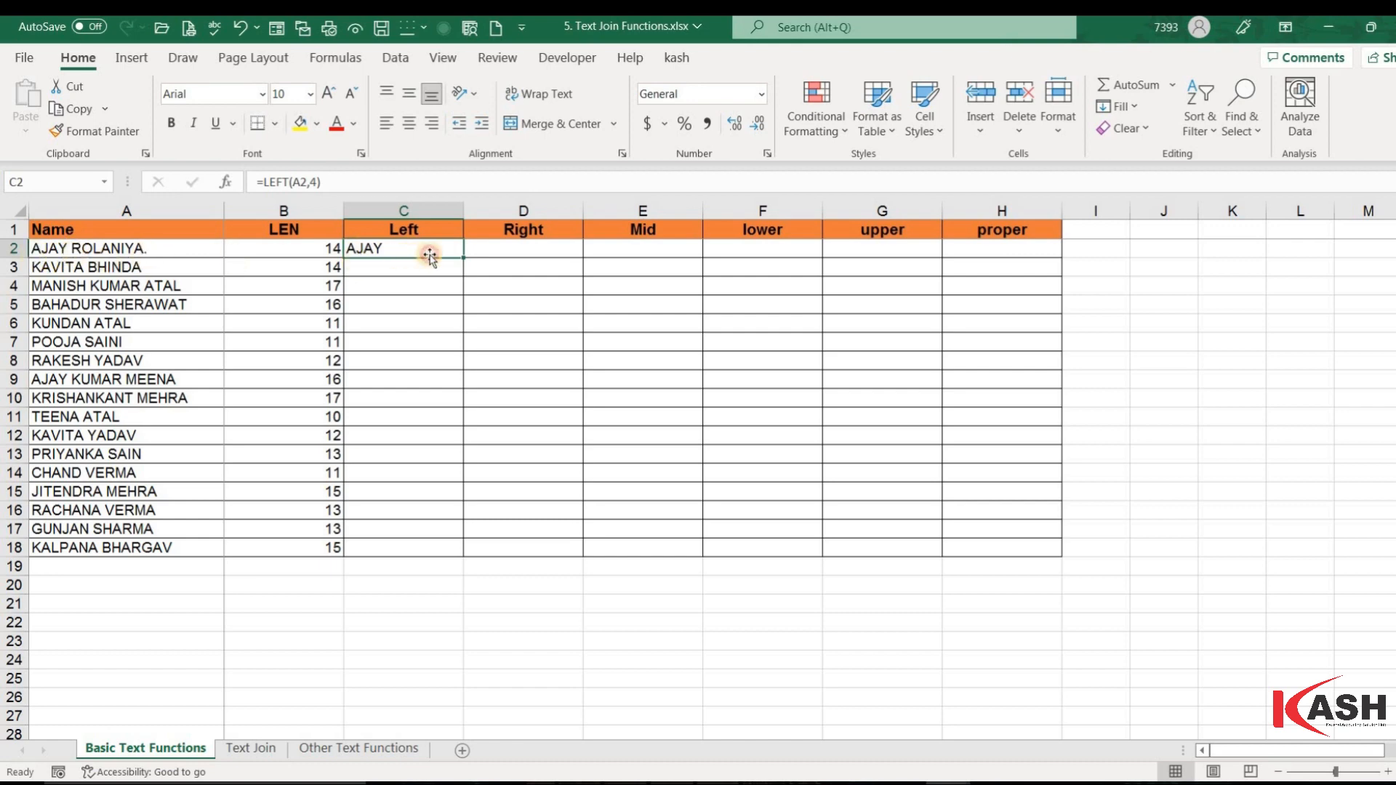
{"action": "double_click", "coordinate": [464, 259]}
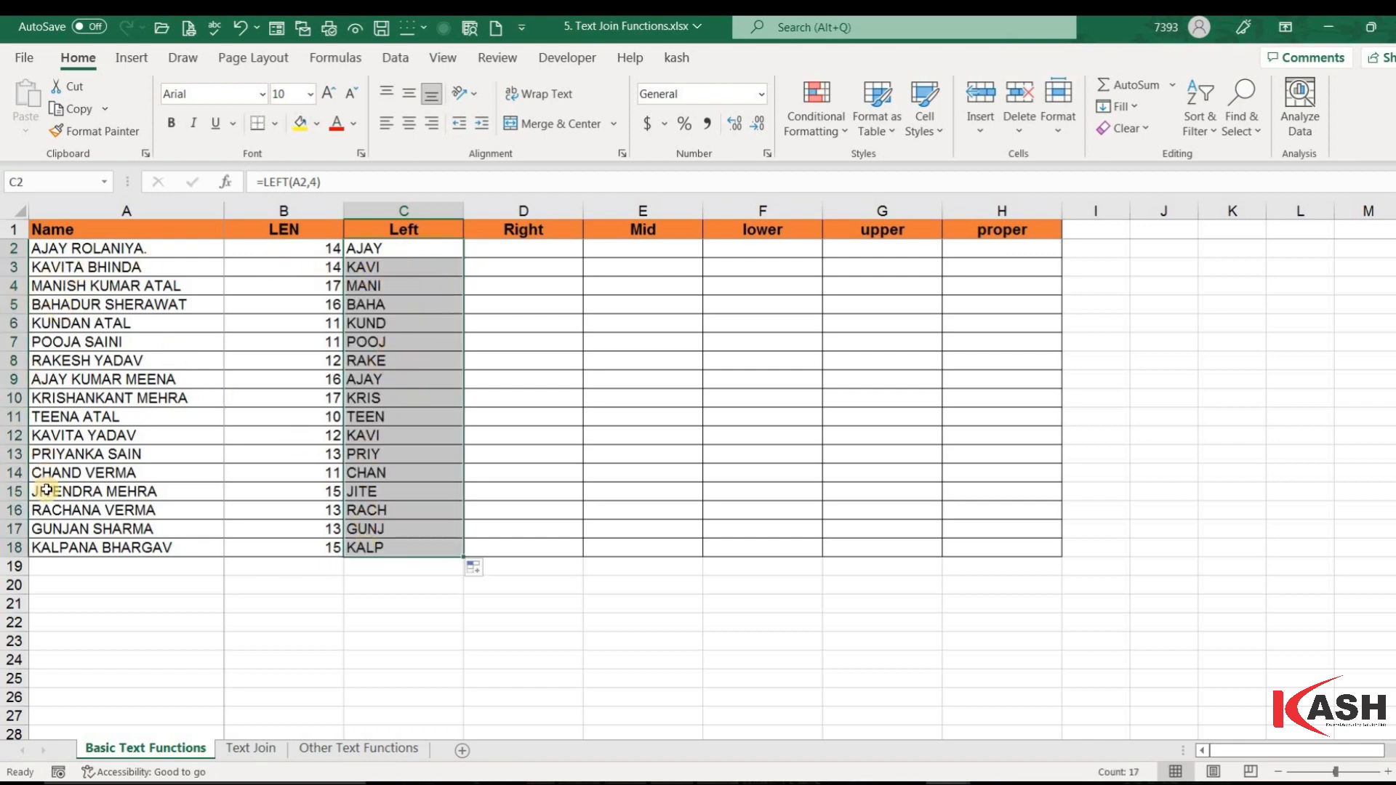
- Enter =RIGHT(A2,3) in D2 to extract the last three characters of the first name
{"action": "left_click", "coordinate": [520, 250]}
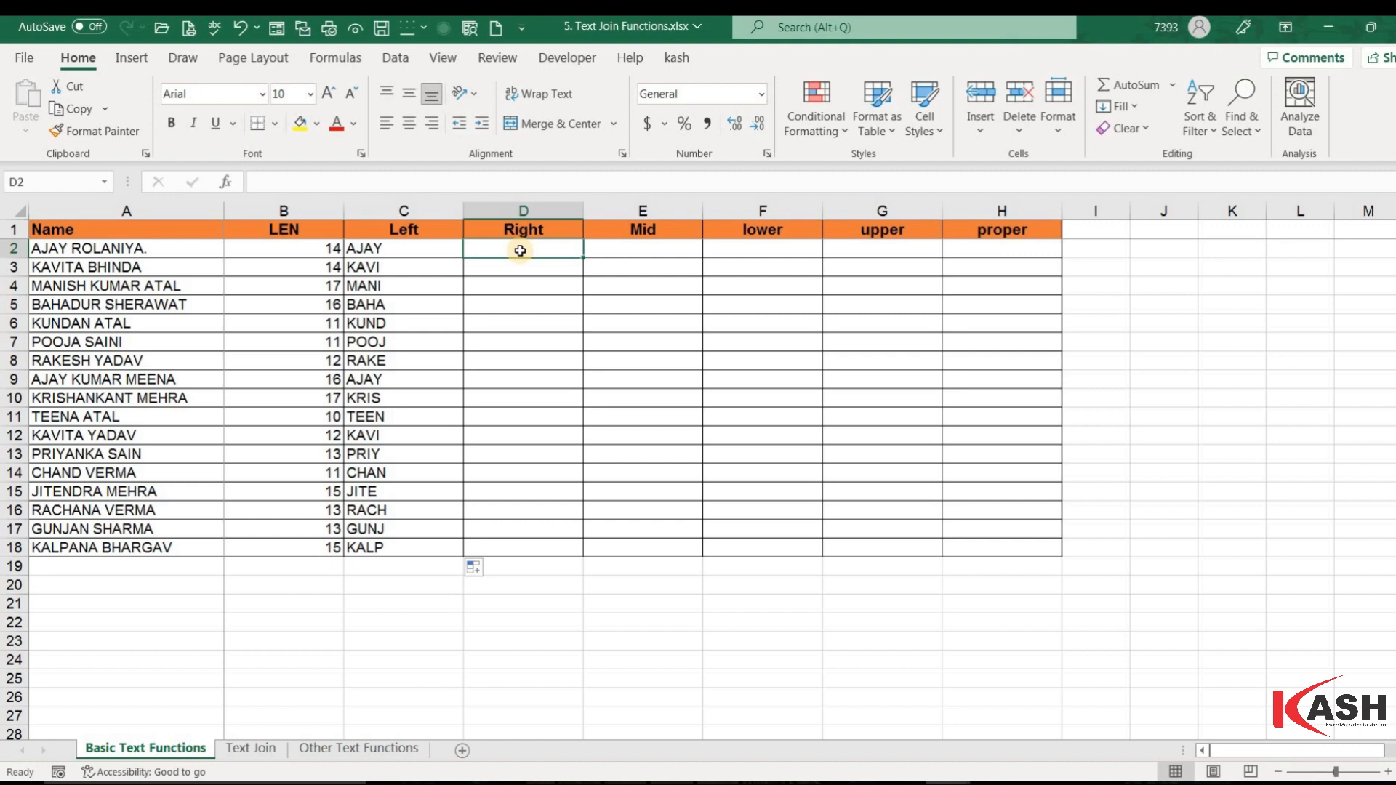
{"action": "type", "text": "="}
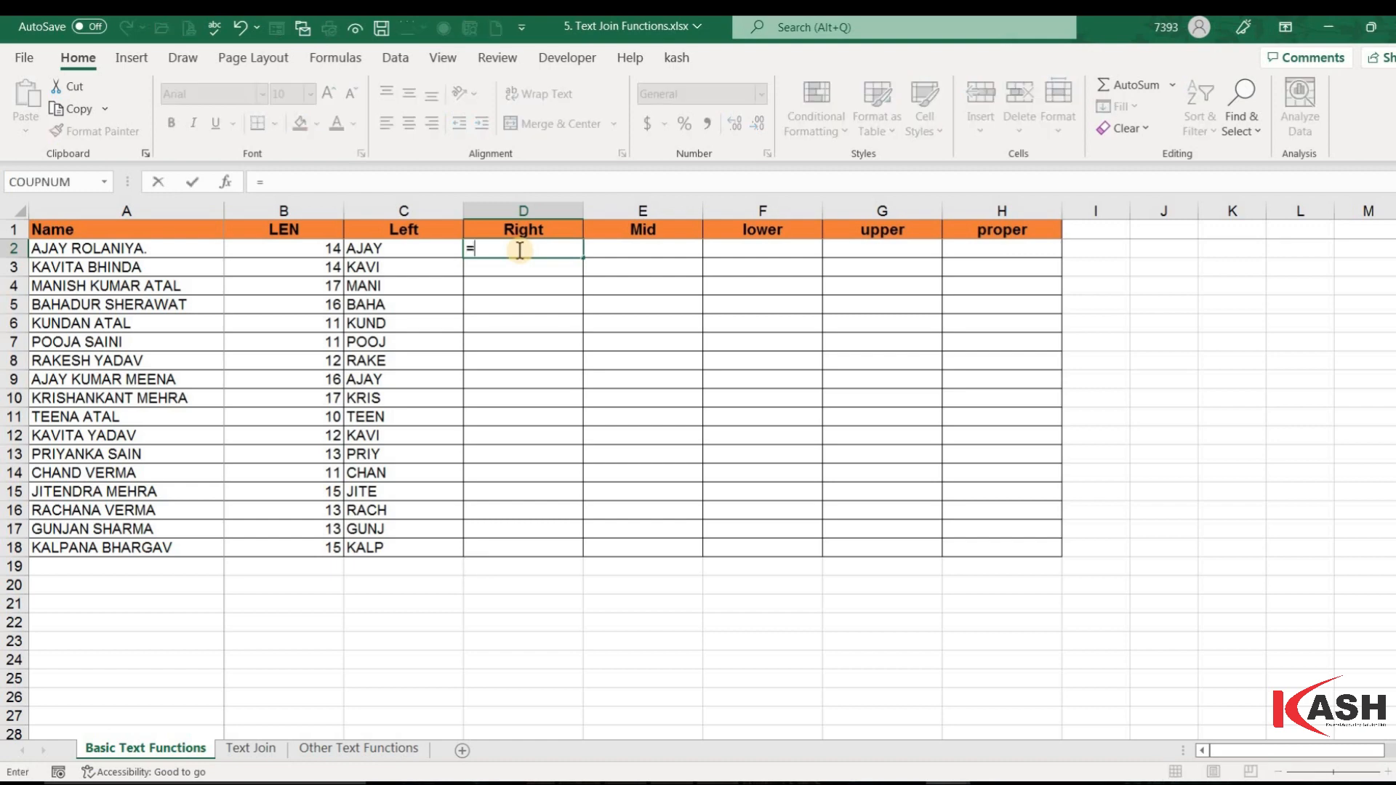
{"action": "type", "text": "righ"}
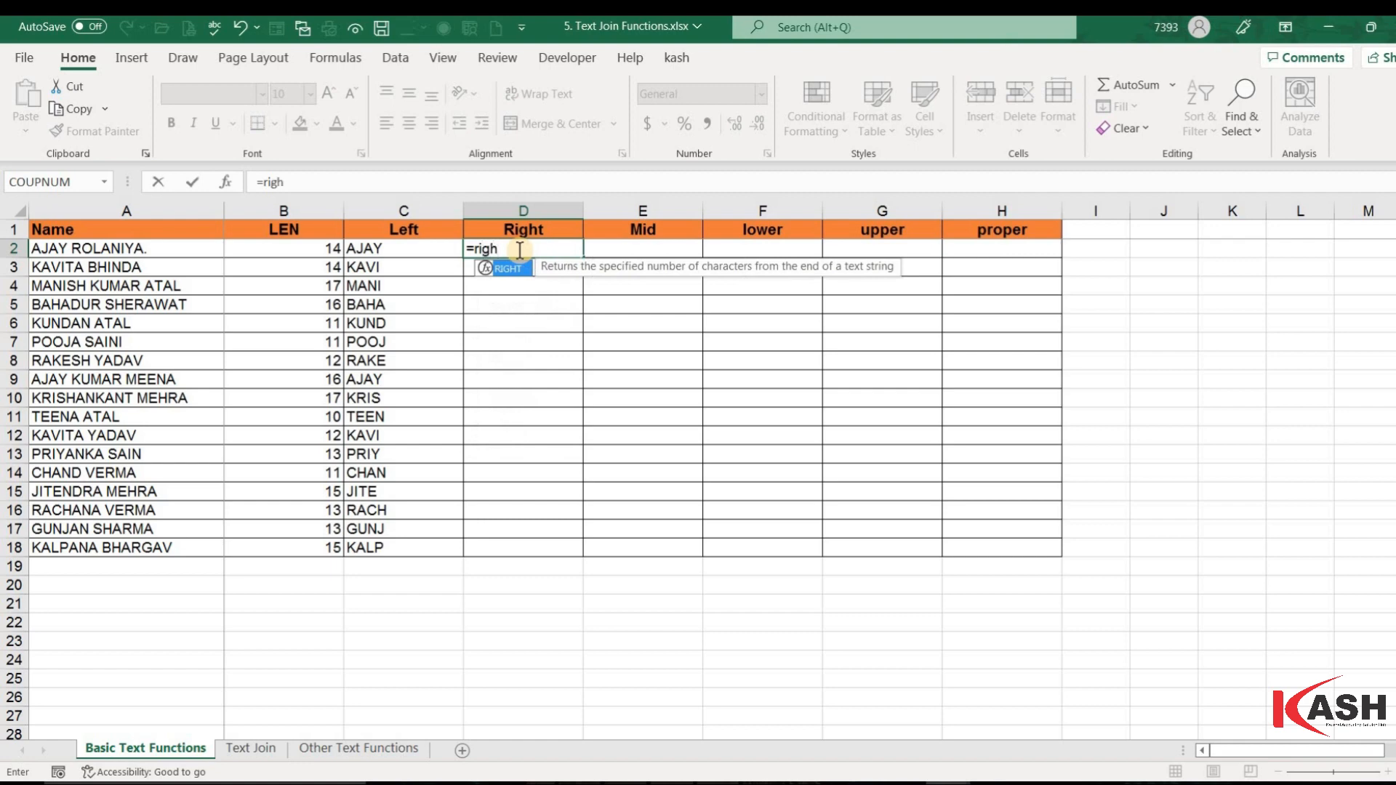
{"action": "key", "text": "Tab"}
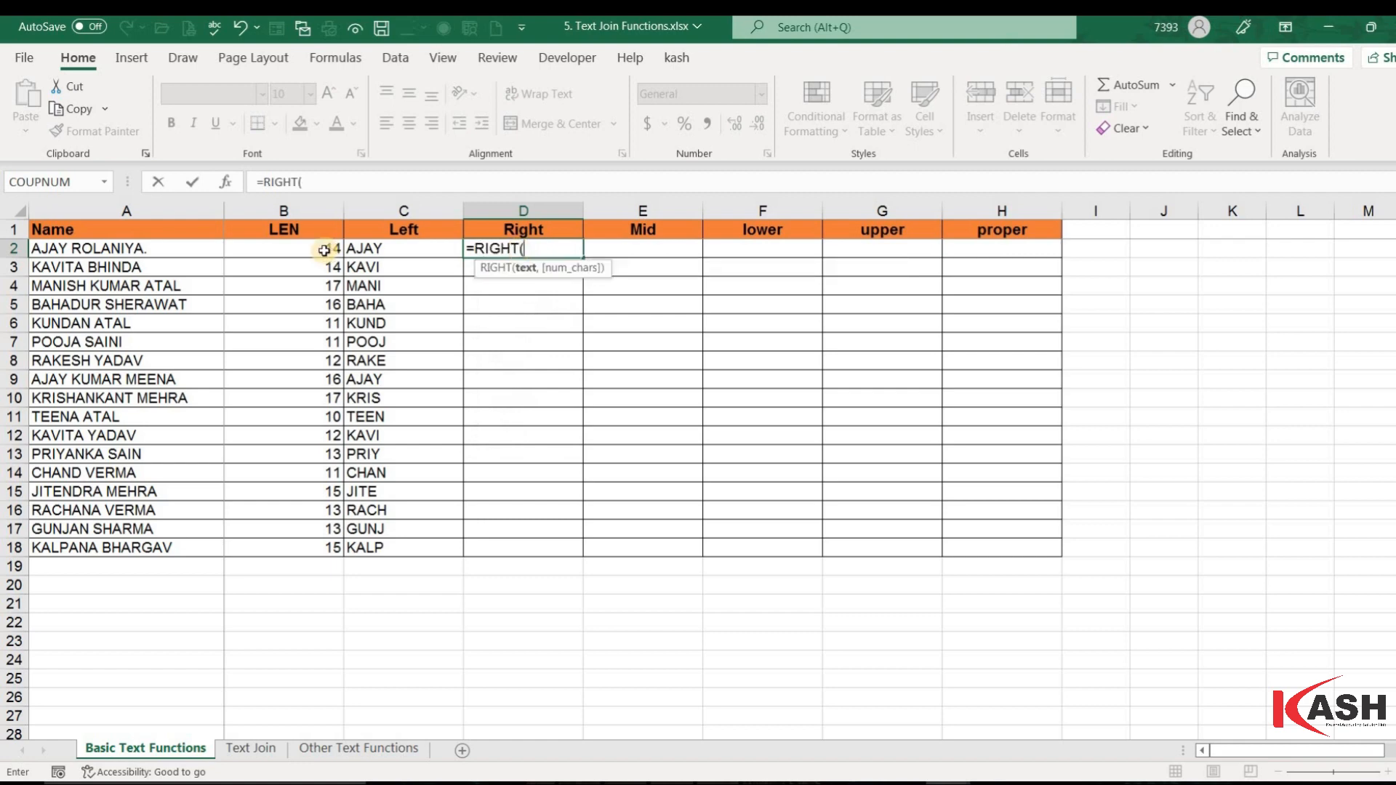
{"action": "left_click", "coordinate": [99, 248]}
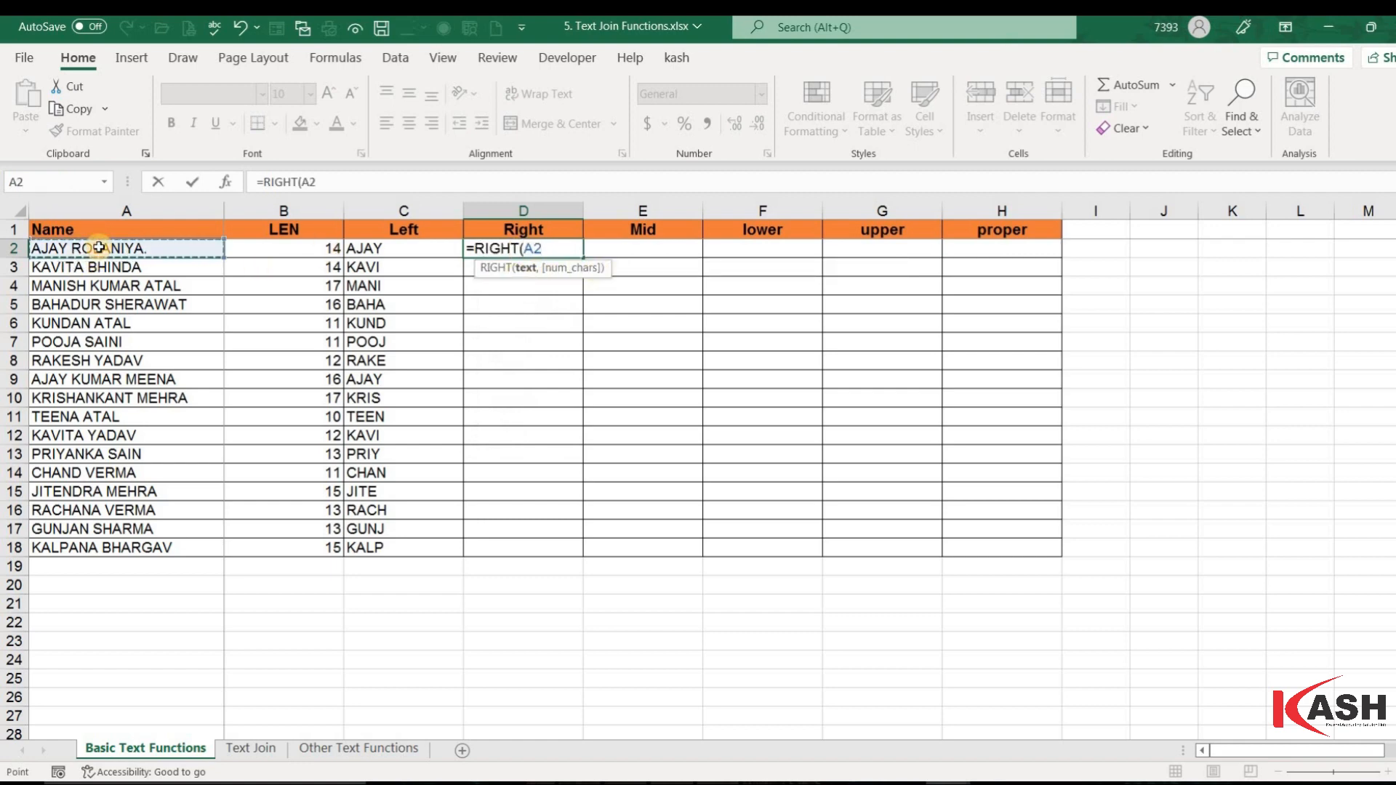
{"action": "type", "text": ","}
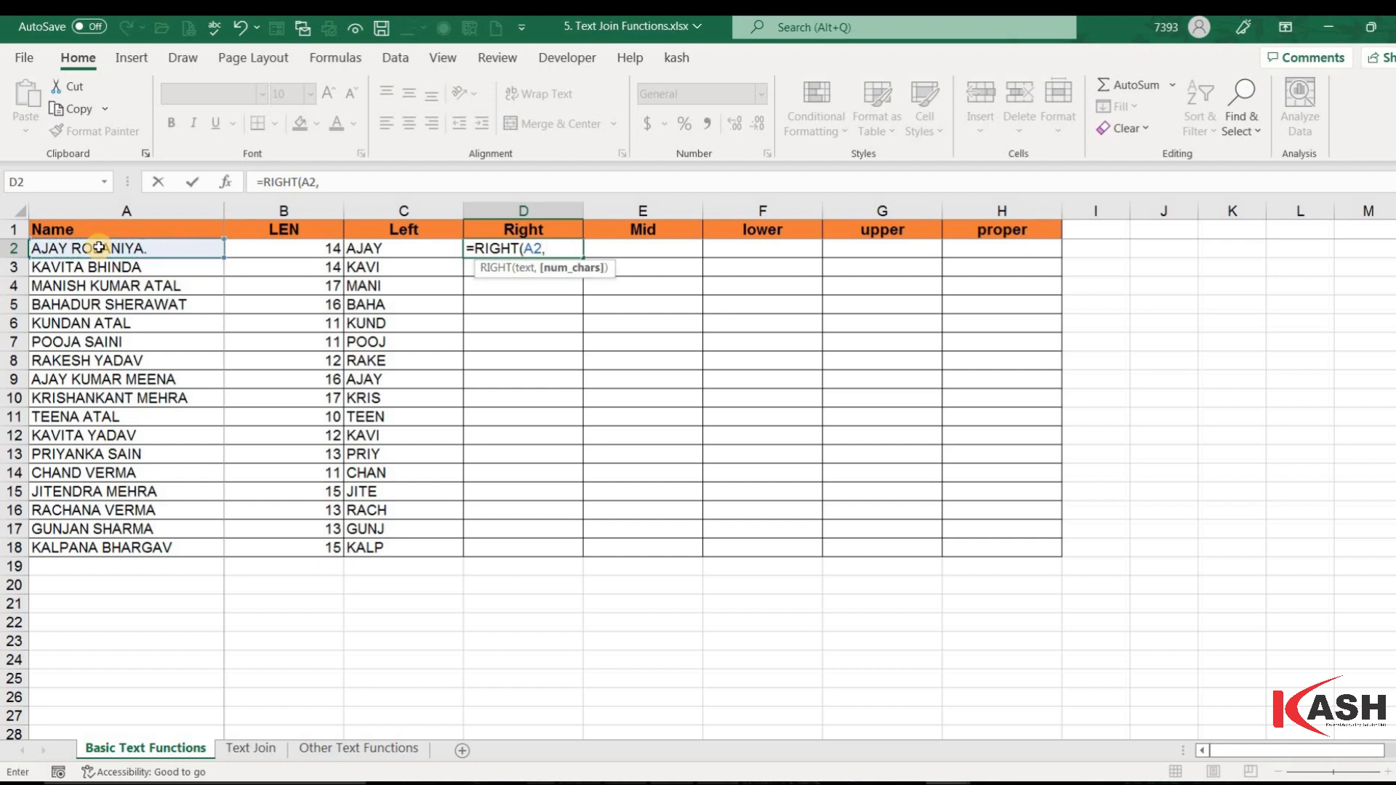
{"action": "type", "text": "3)"}
{"action": "key", "text": "Return"}
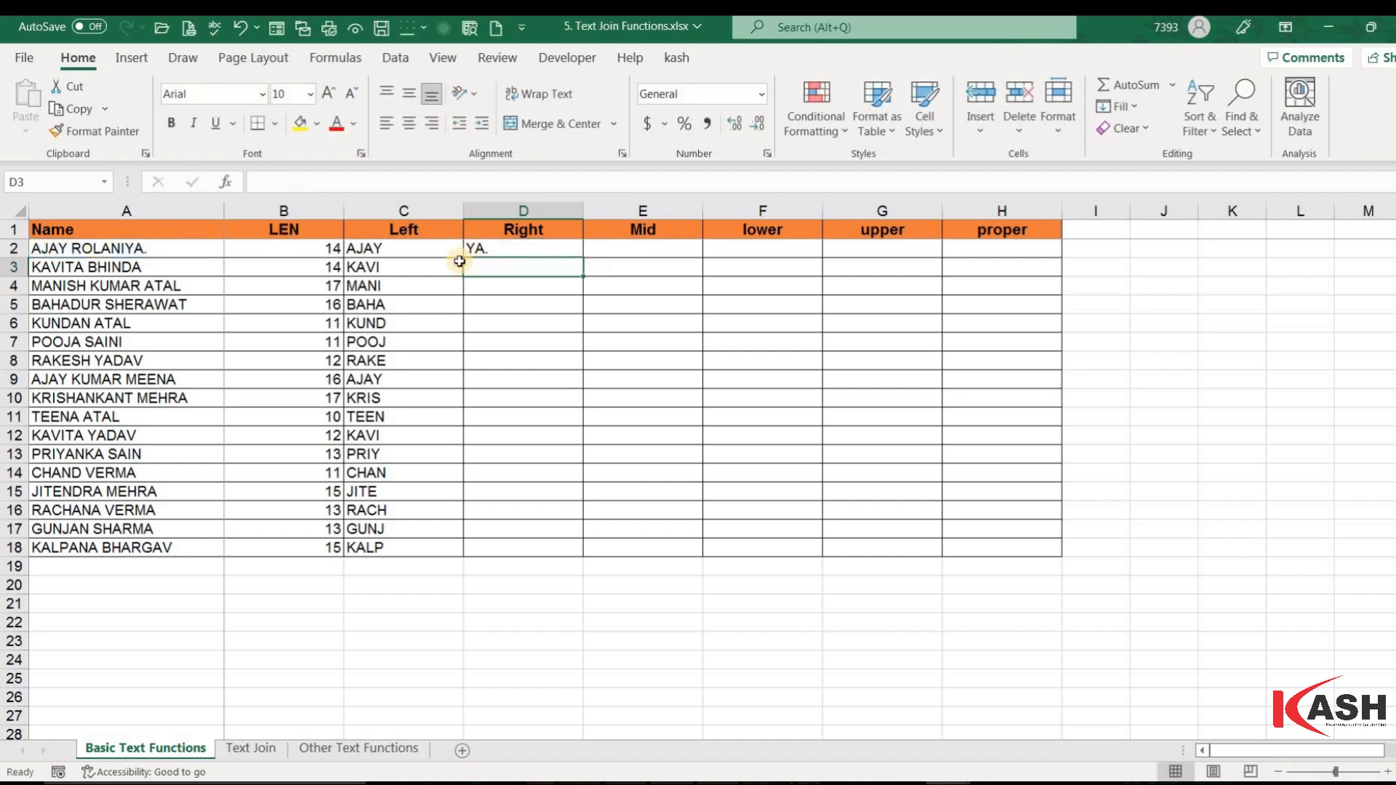
- Remove the trailing period from the name in A2
{"action": "double_click", "coordinate": [172, 248]}
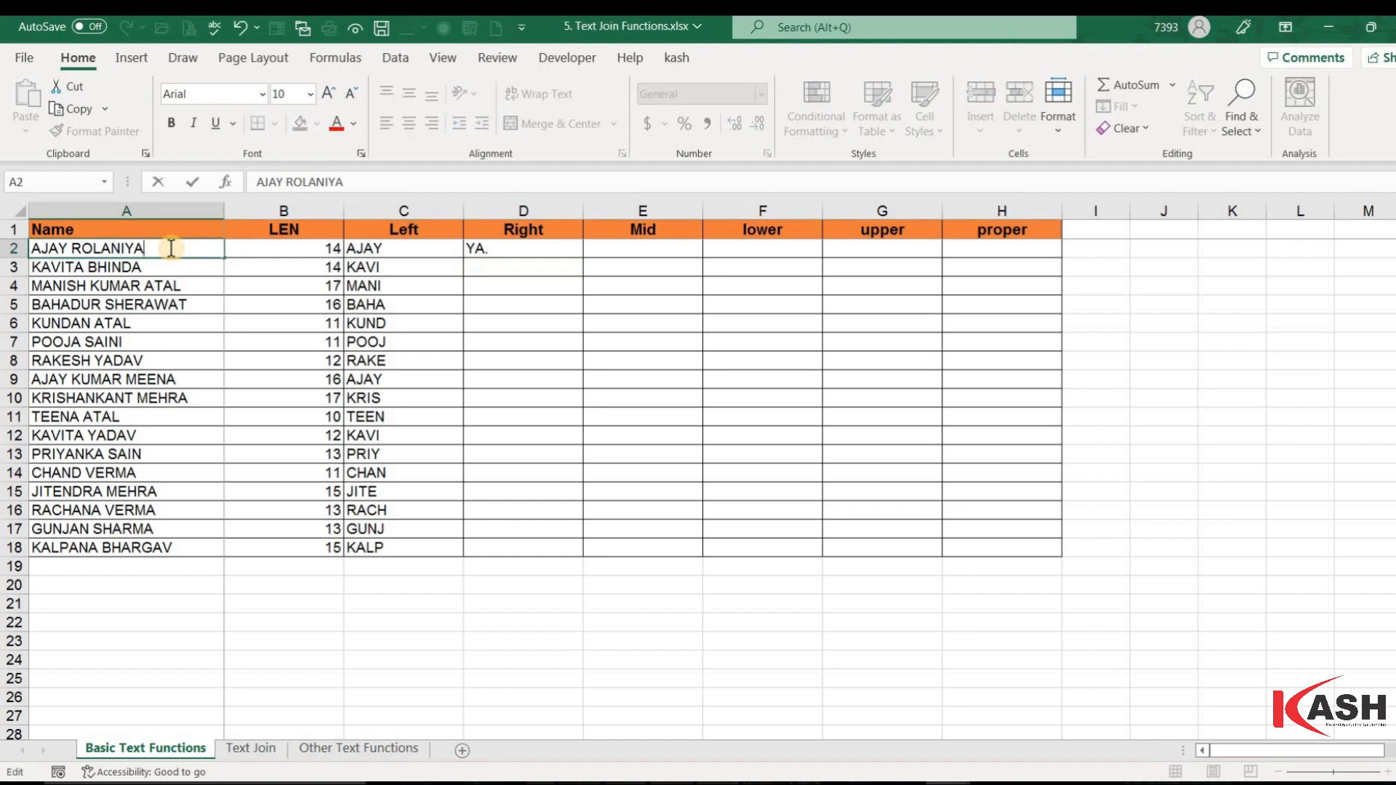
{"action": "key", "text": "BackSpace"}
{"action": "key", "text": "Return"}
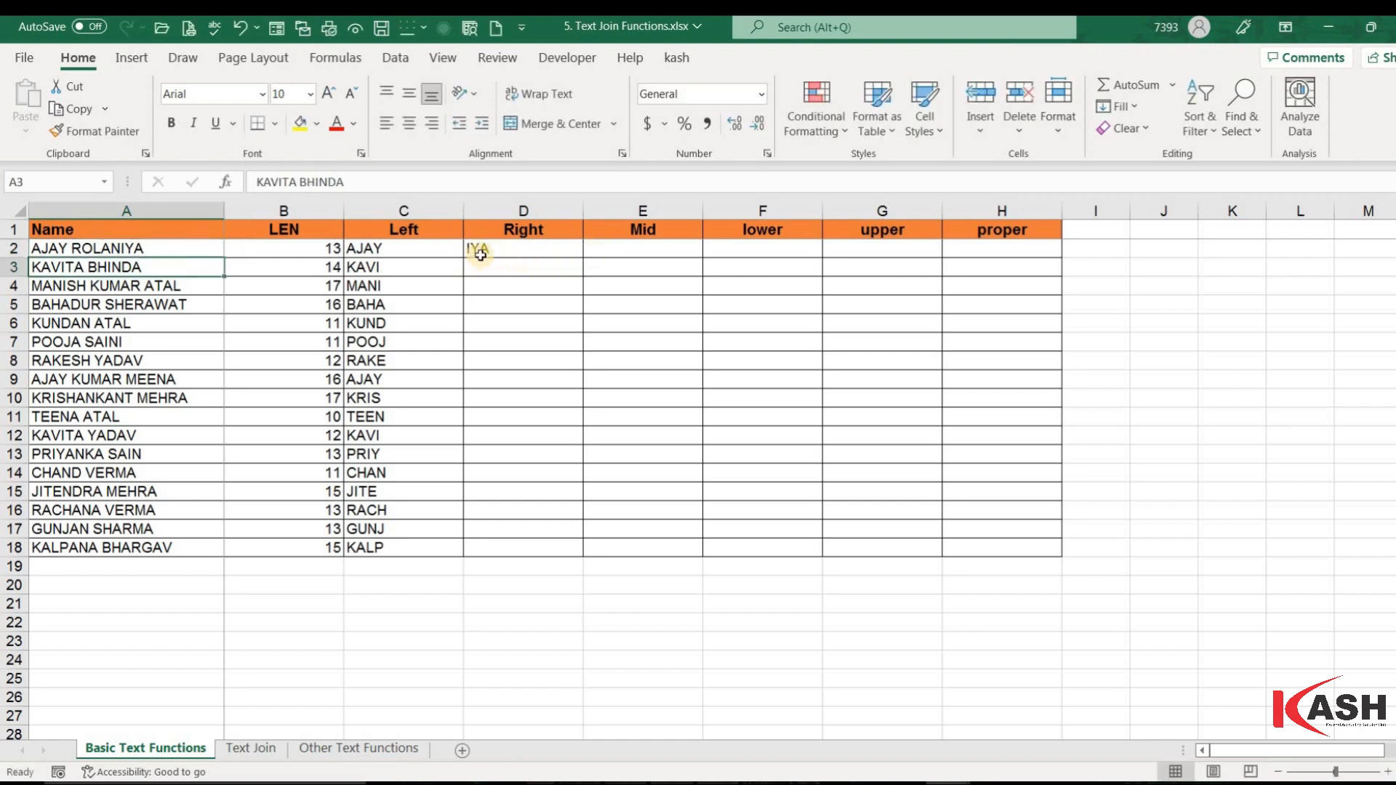
- Fill the RIGHT formula from D2 down to D18
{"action": "left_click", "coordinate": [581, 256]}
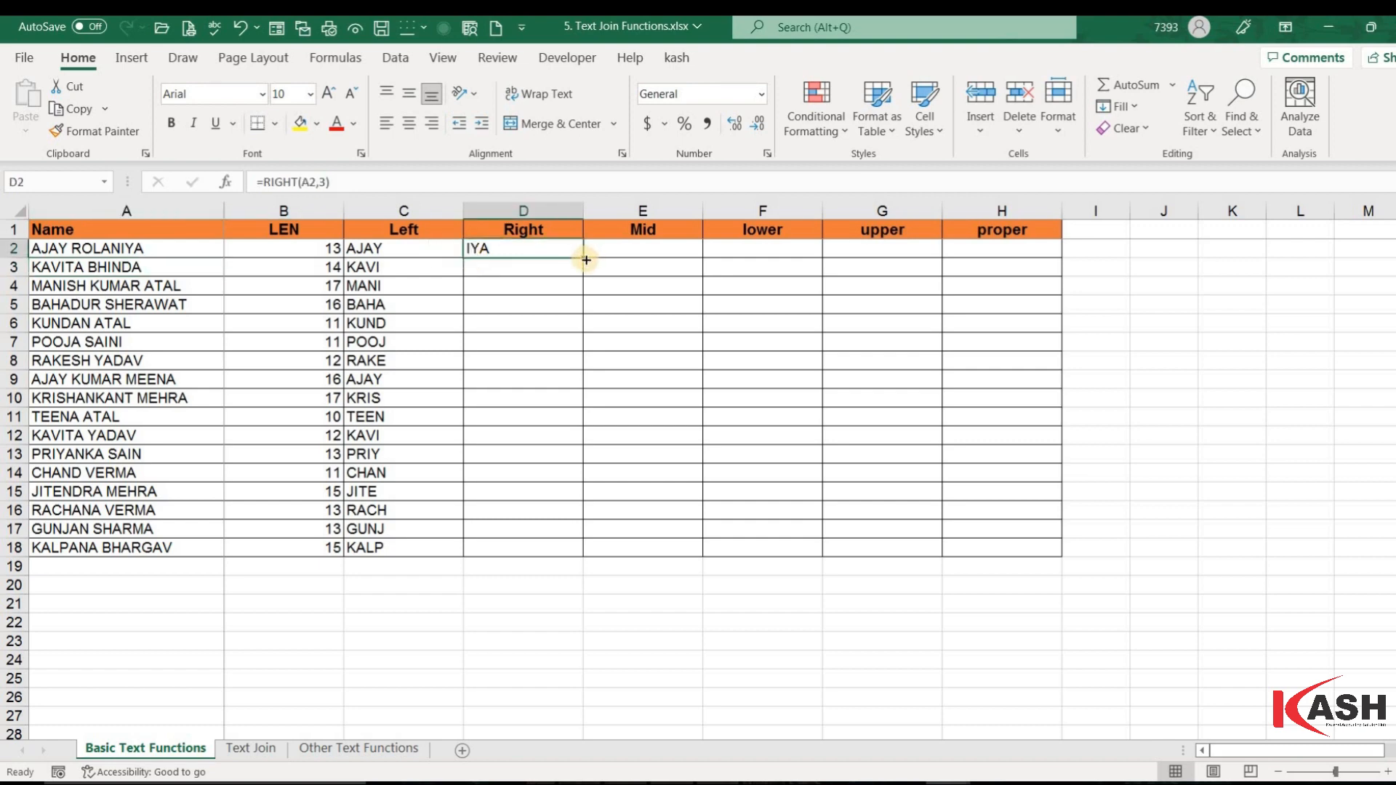
{"action": "double_click", "coordinate": [582, 258]}
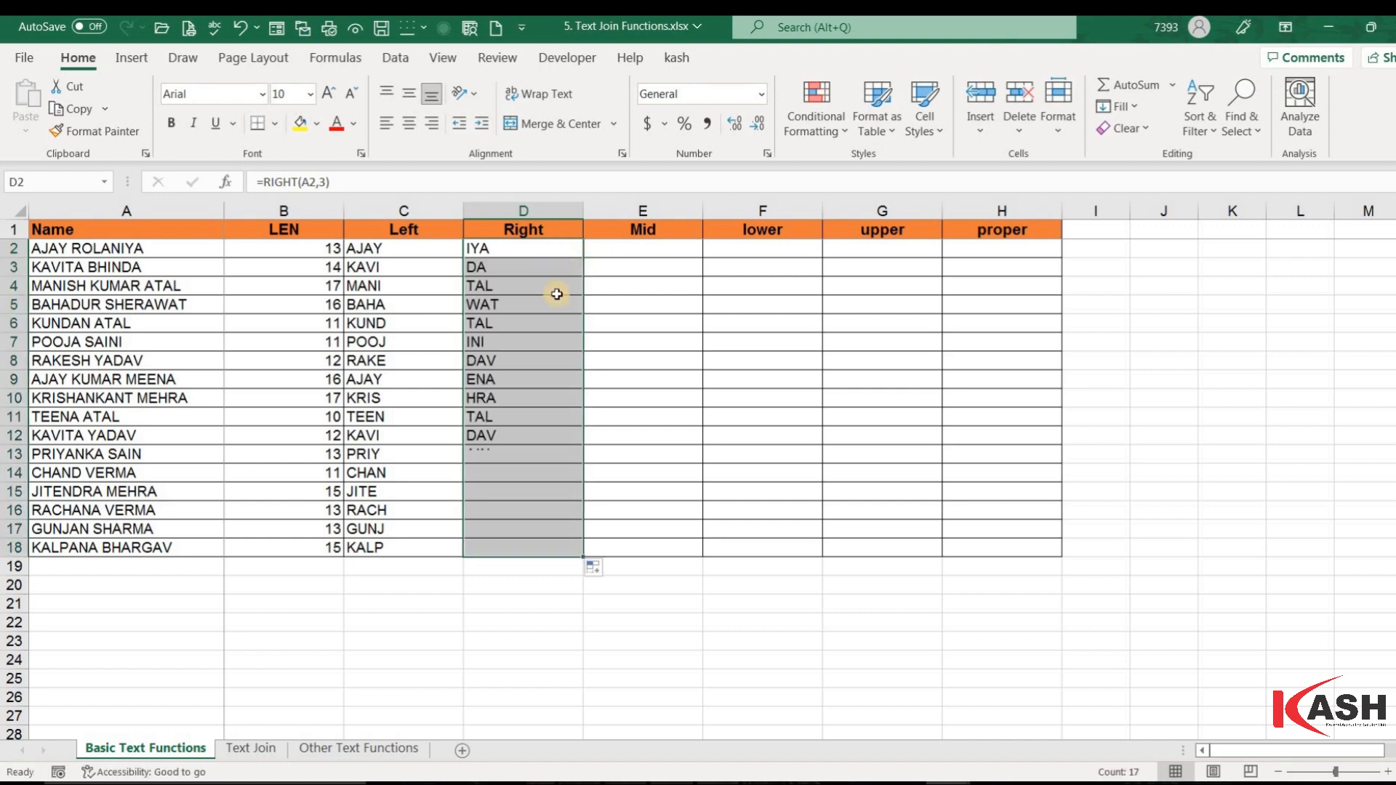
- Enter =MID(A2,2,3) in E2 and fill the formula down to E18
{"action": "left_click", "coordinate": [675, 248]}
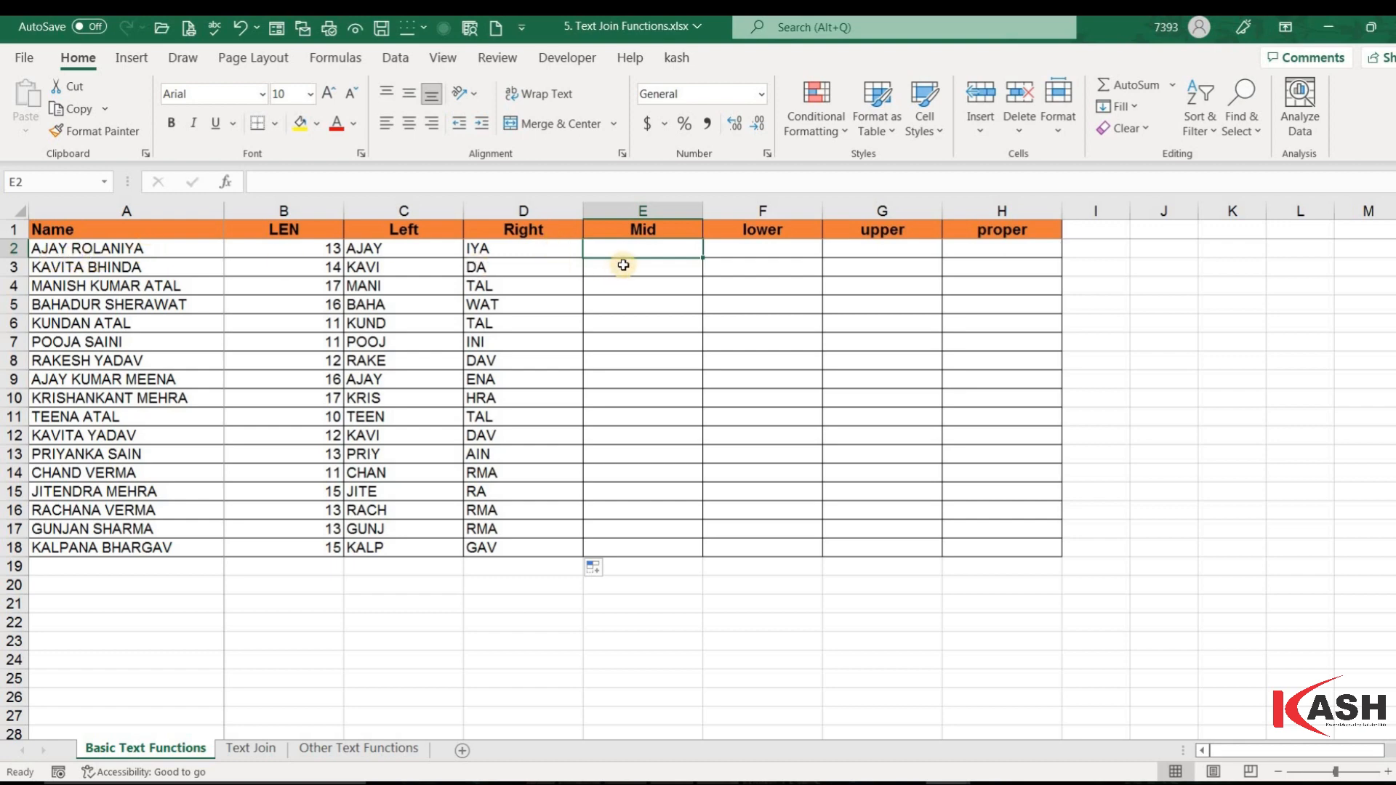
{"action": "type", "text": "="}
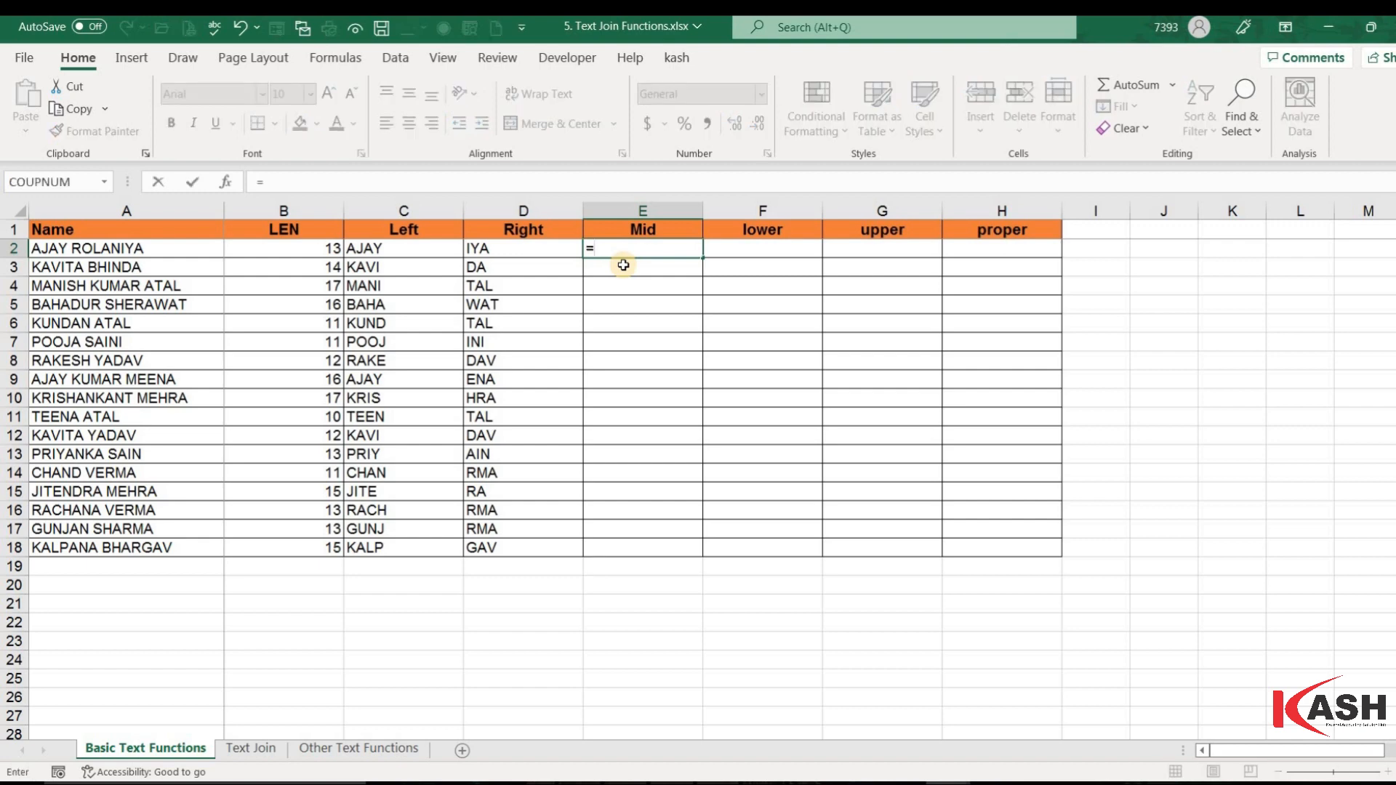
{"action": "type", "text": "mi"}
{"action": "double_click", "coordinate": [625, 270]}
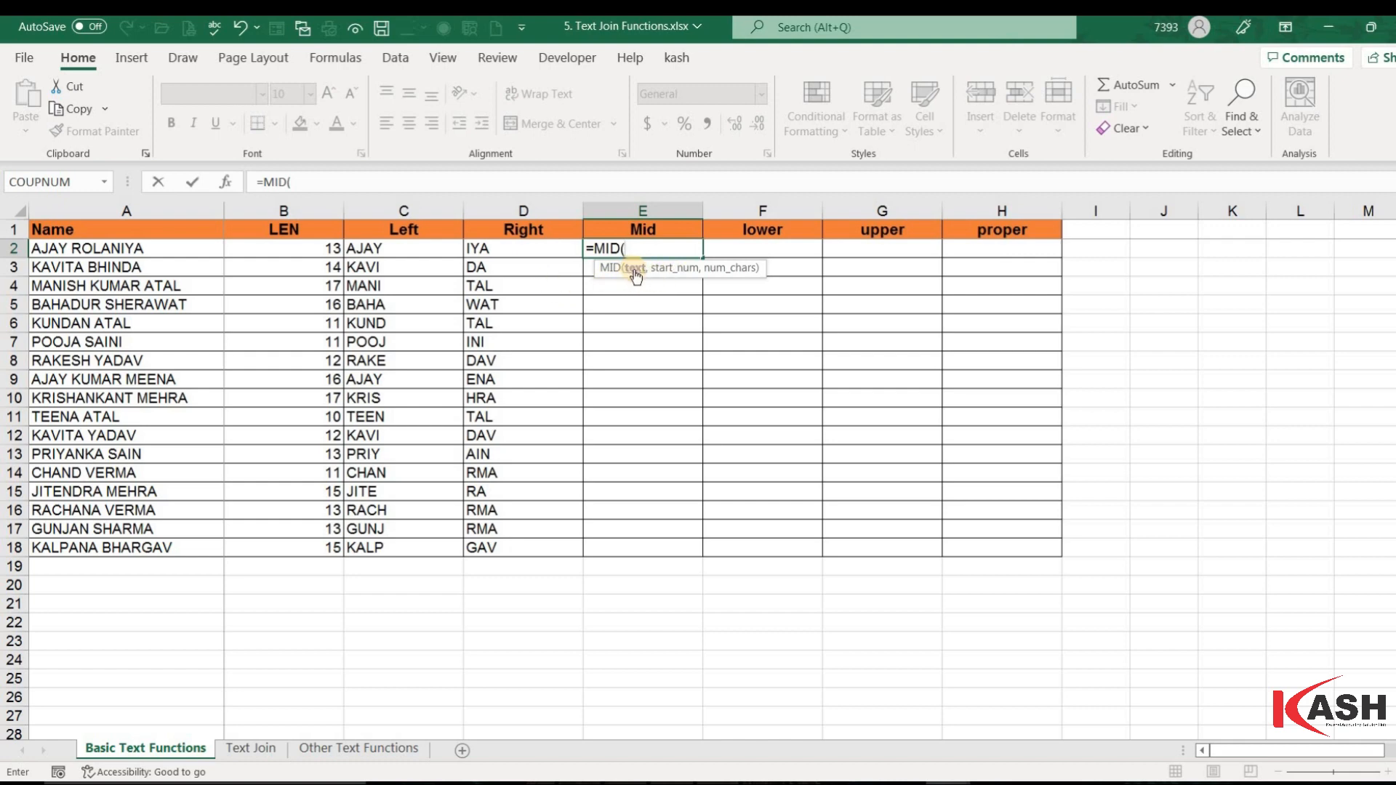
{"action": "left_click", "coordinate": [159, 251]}
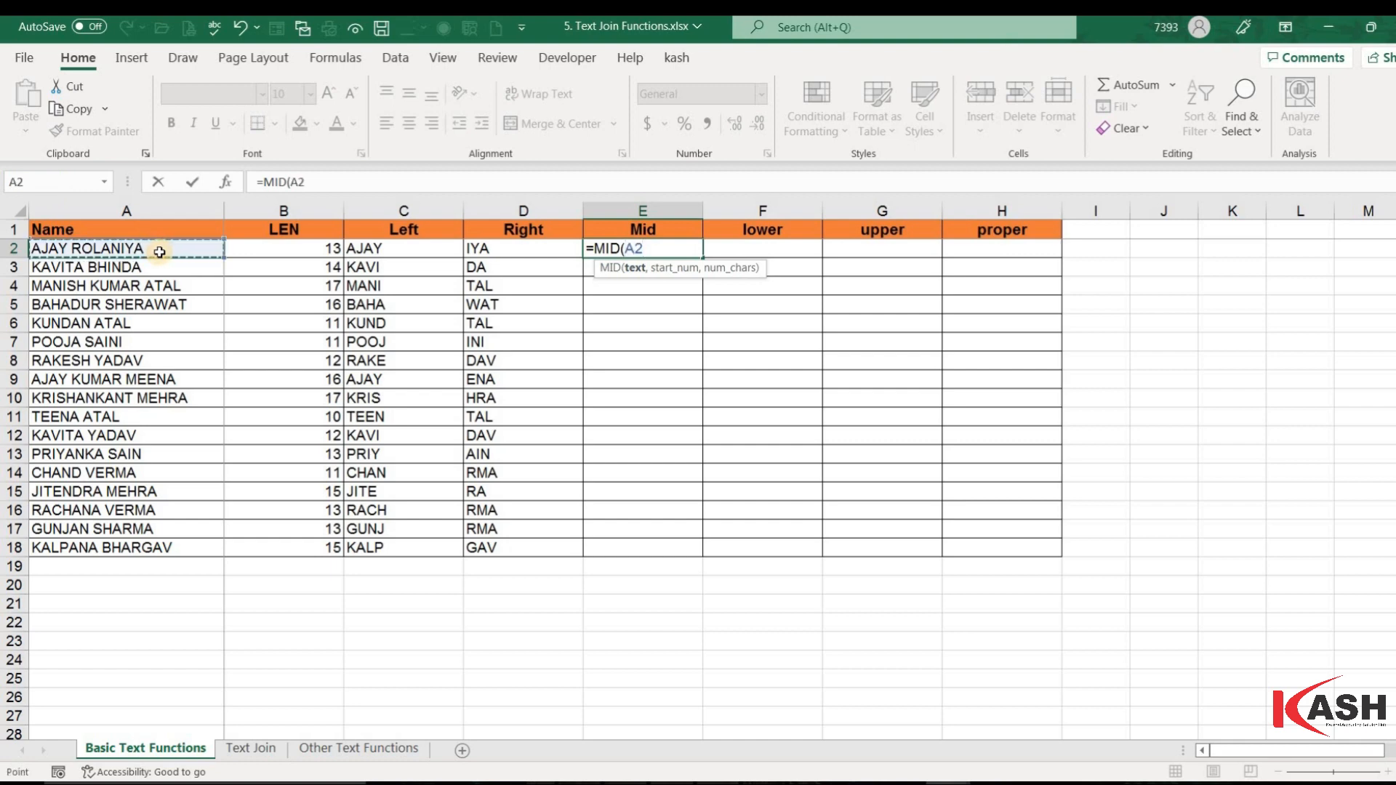
{"action": "type", "text": ",2"}
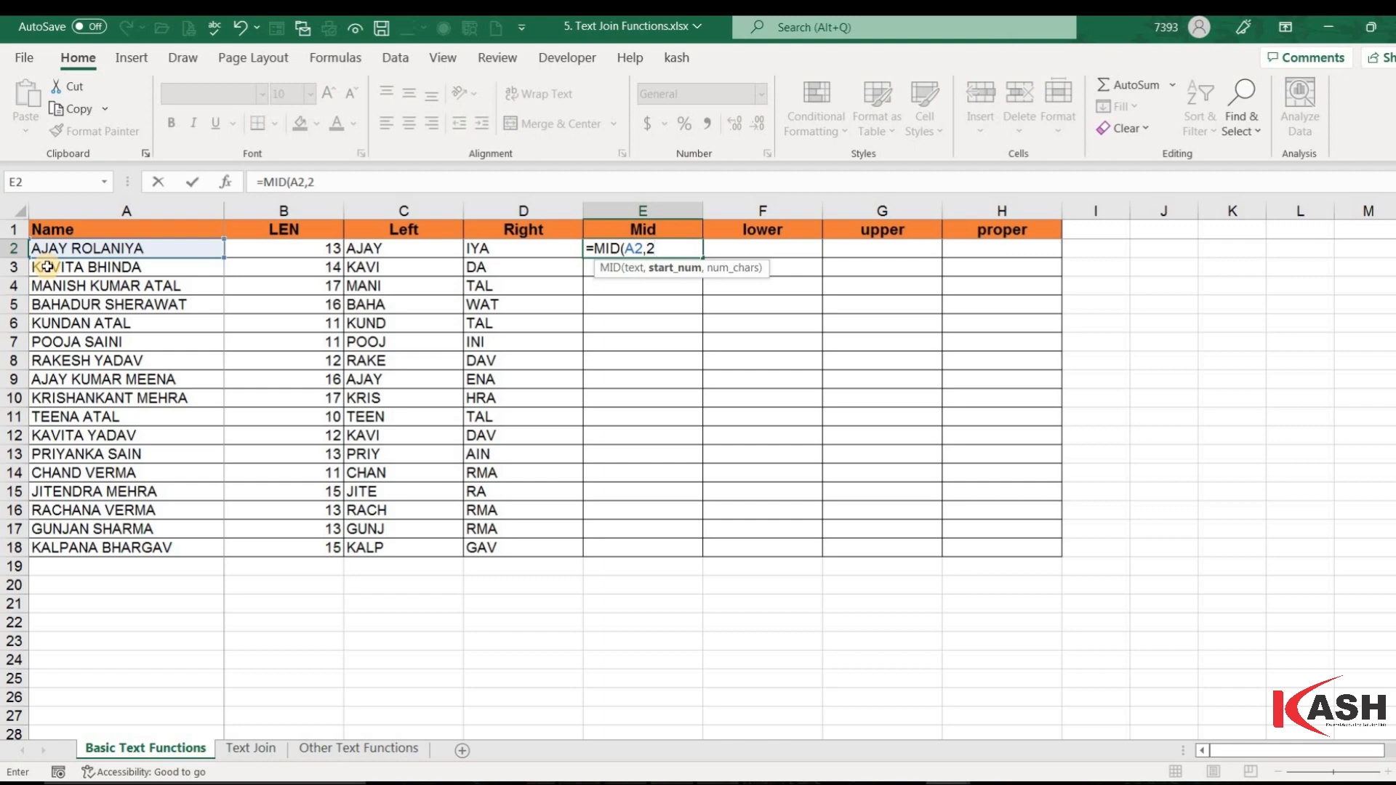
{"action": "type", "text": ","}
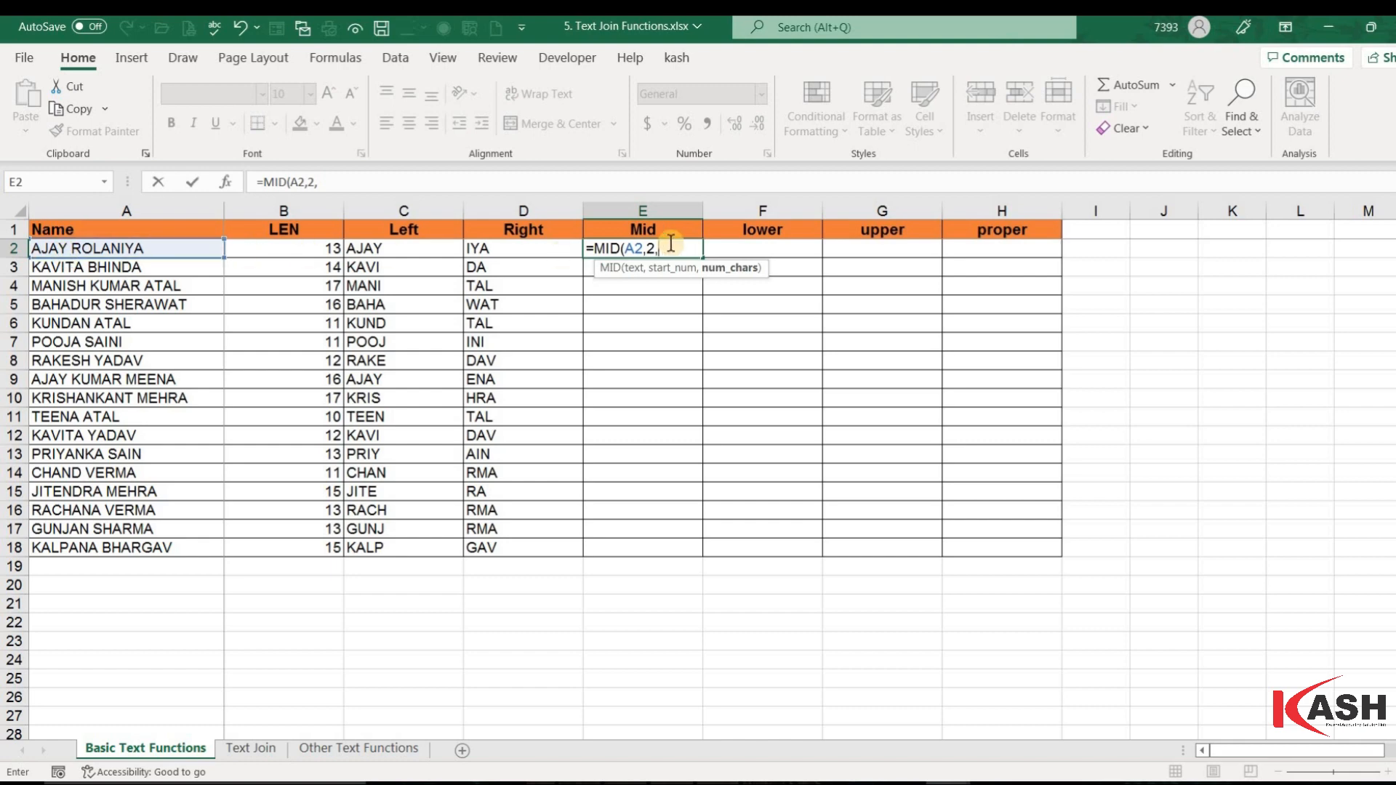
{"action": "type", "text": "3)"}
{"action": "key", "text": "Return"}
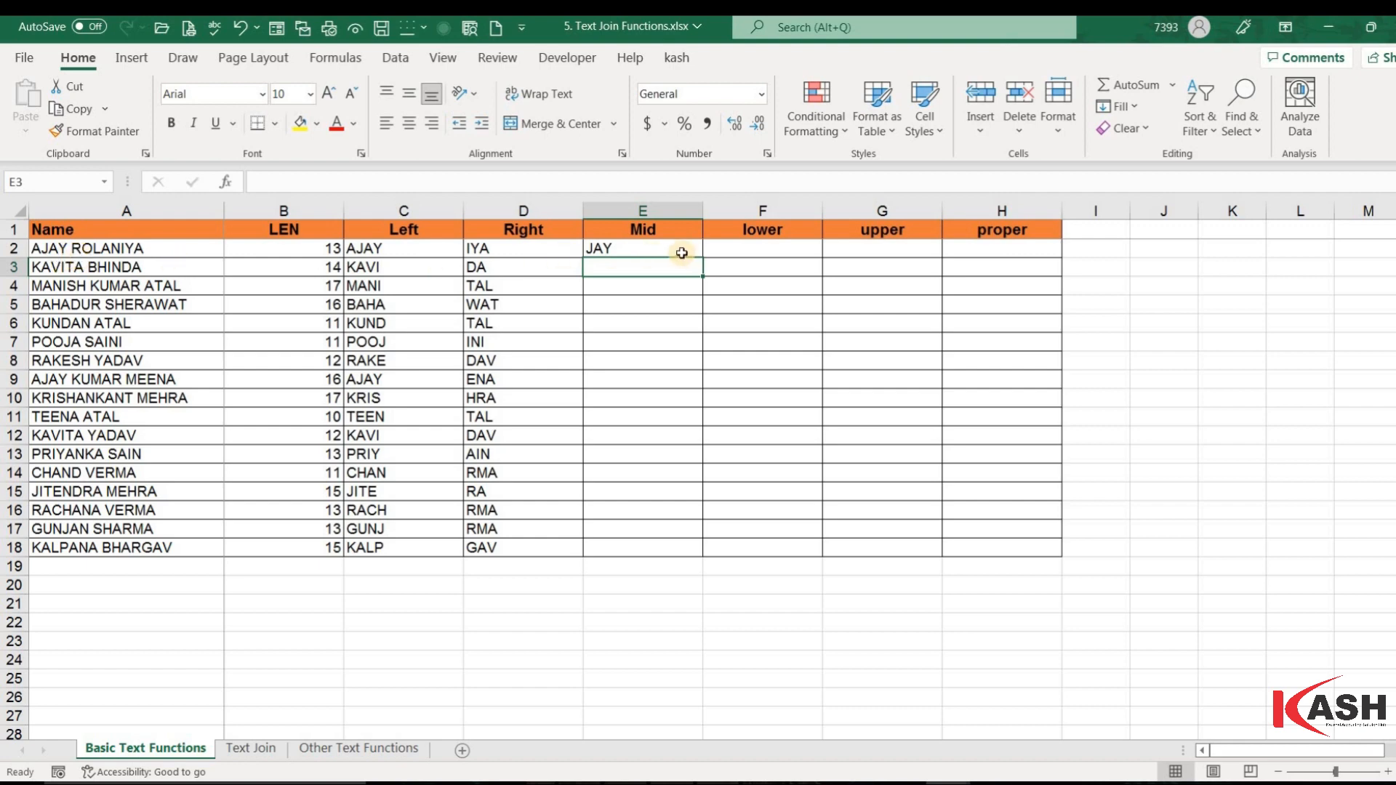
{"action": "left_click", "coordinate": [691, 249]}
{"action": "double_click", "coordinate": [703, 258]}
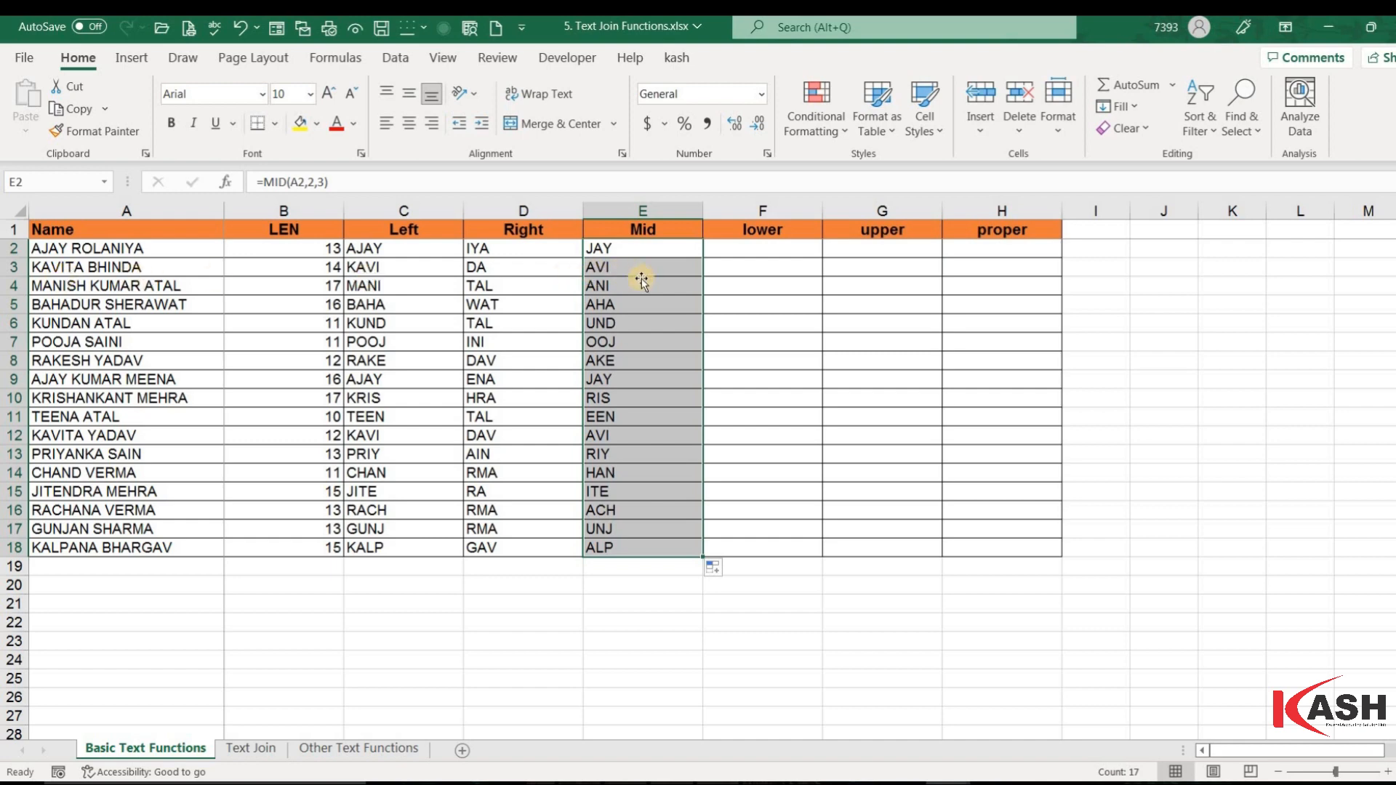
- Enter =LOWER(A2) in F2 and fill the formula down to F18
{"action": "left_click", "coordinate": [762, 258]}
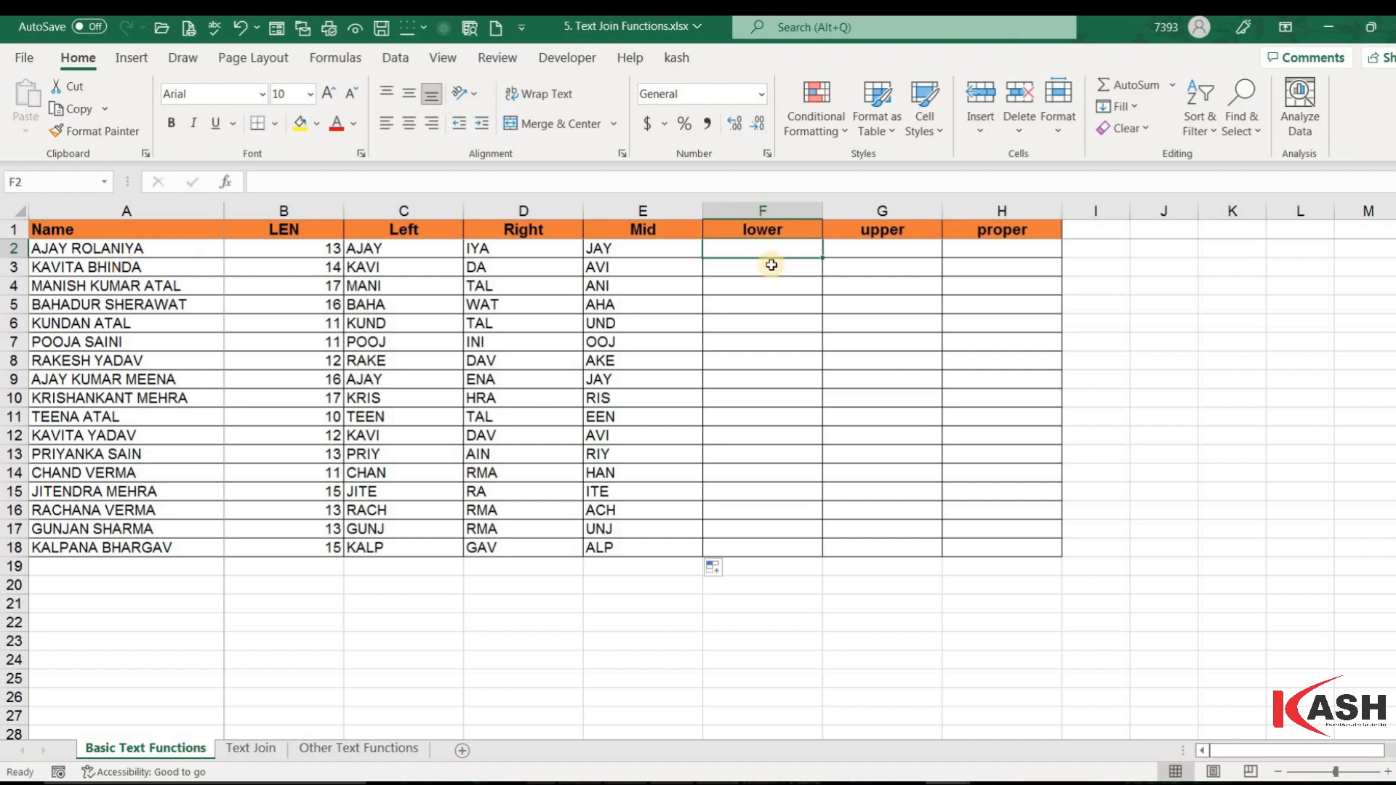
{"action": "type", "text": "="}
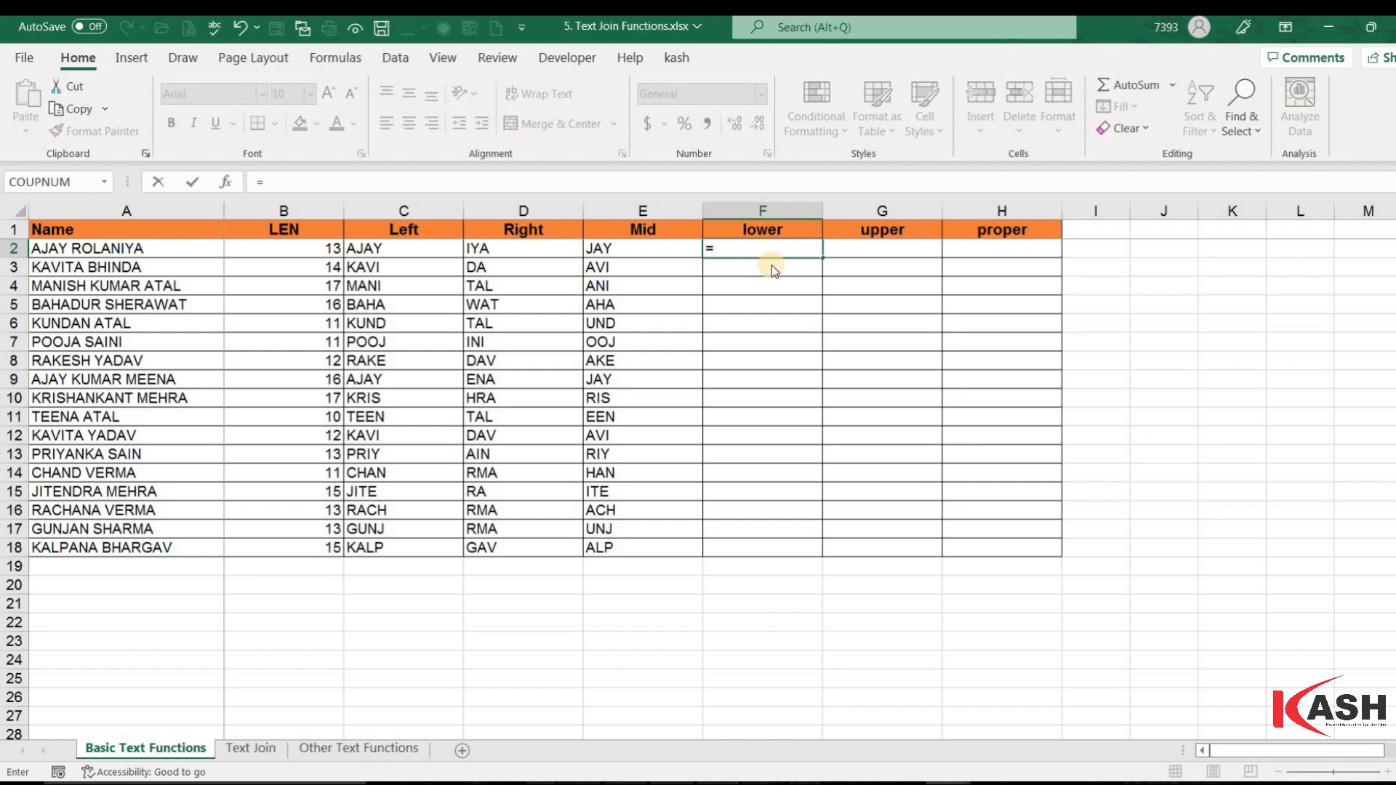
{"action": "type", "text": "low"}
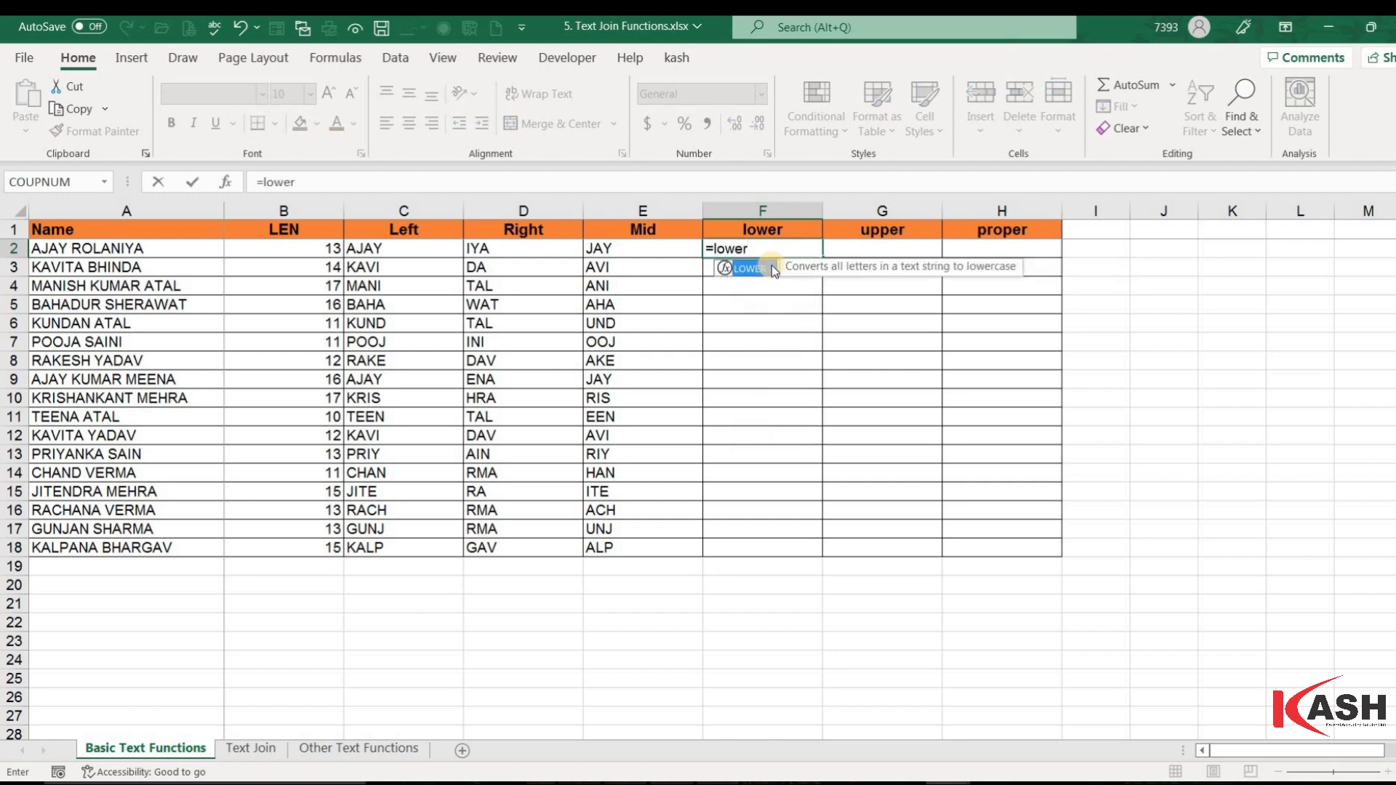
{"action": "type", "text": "er"}
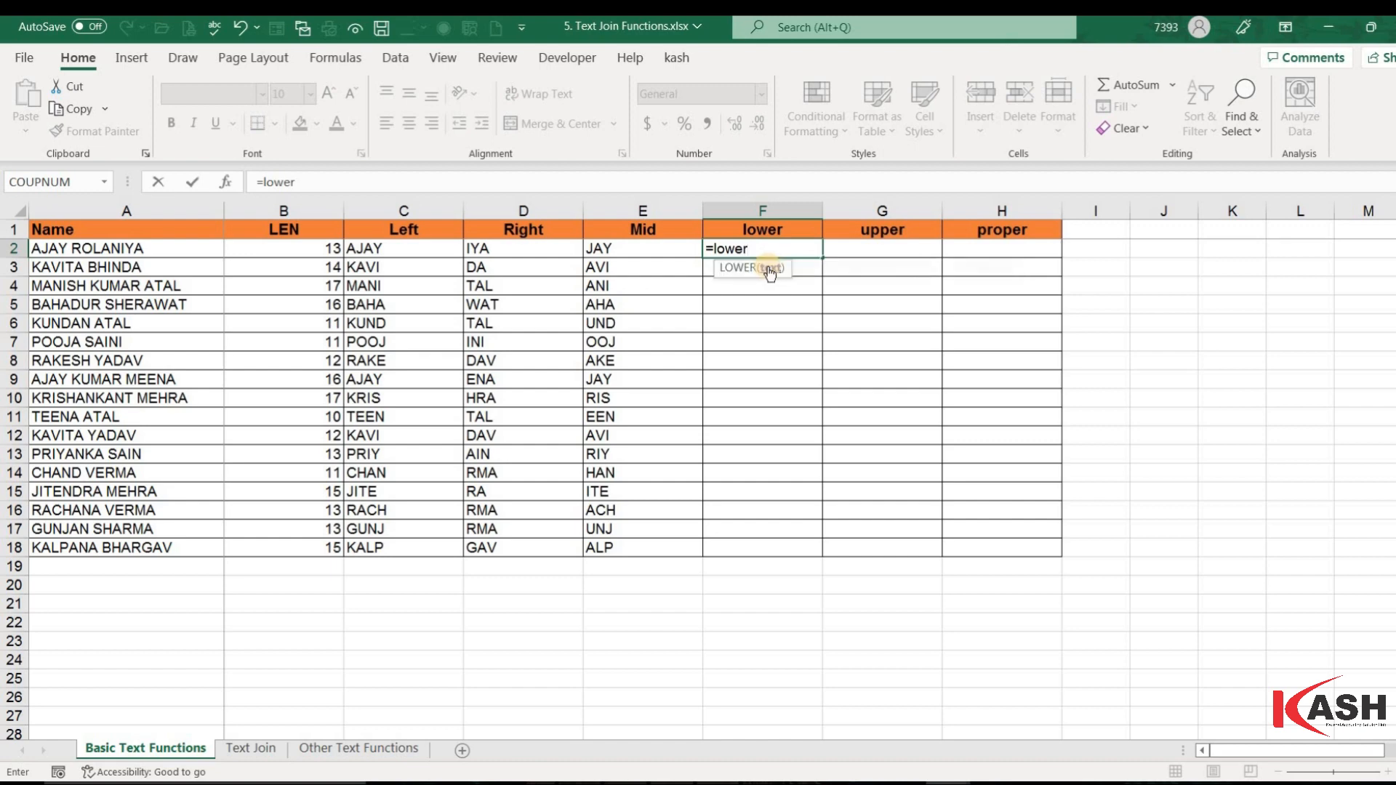
{"action": "key", "text": "Tab"}
{"action": "left_click", "coordinate": [132, 255]}
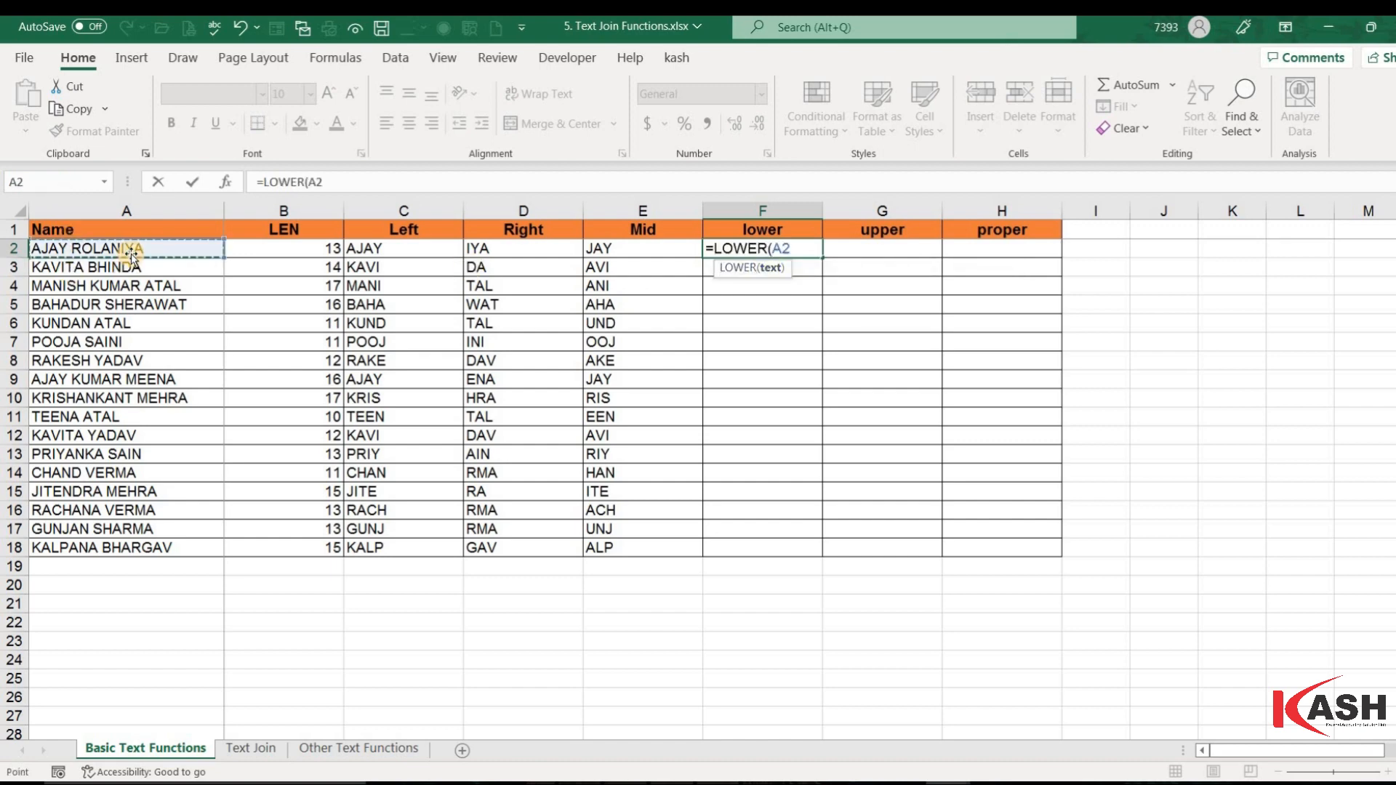
{"action": "type", "text": ")"}
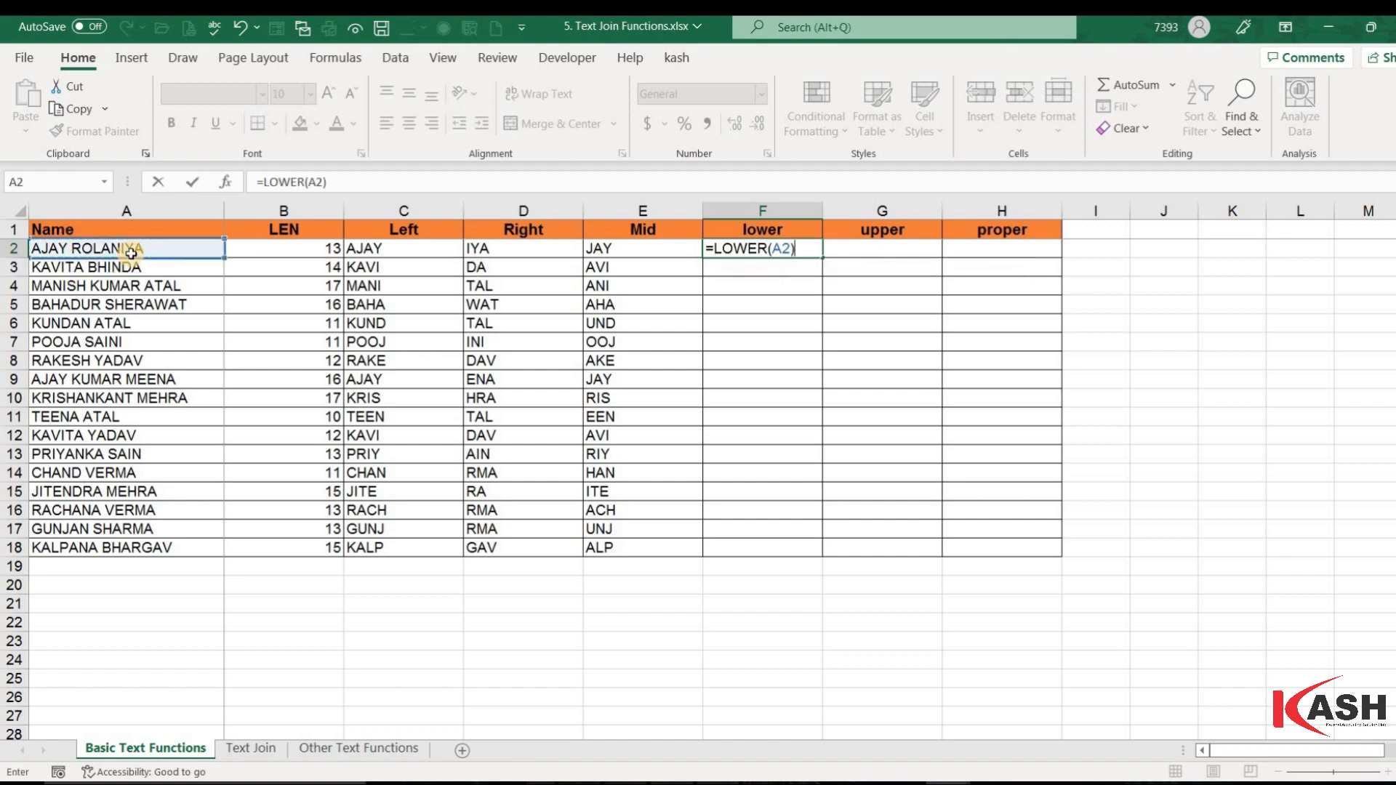
{"action": "key", "text": "Return"}
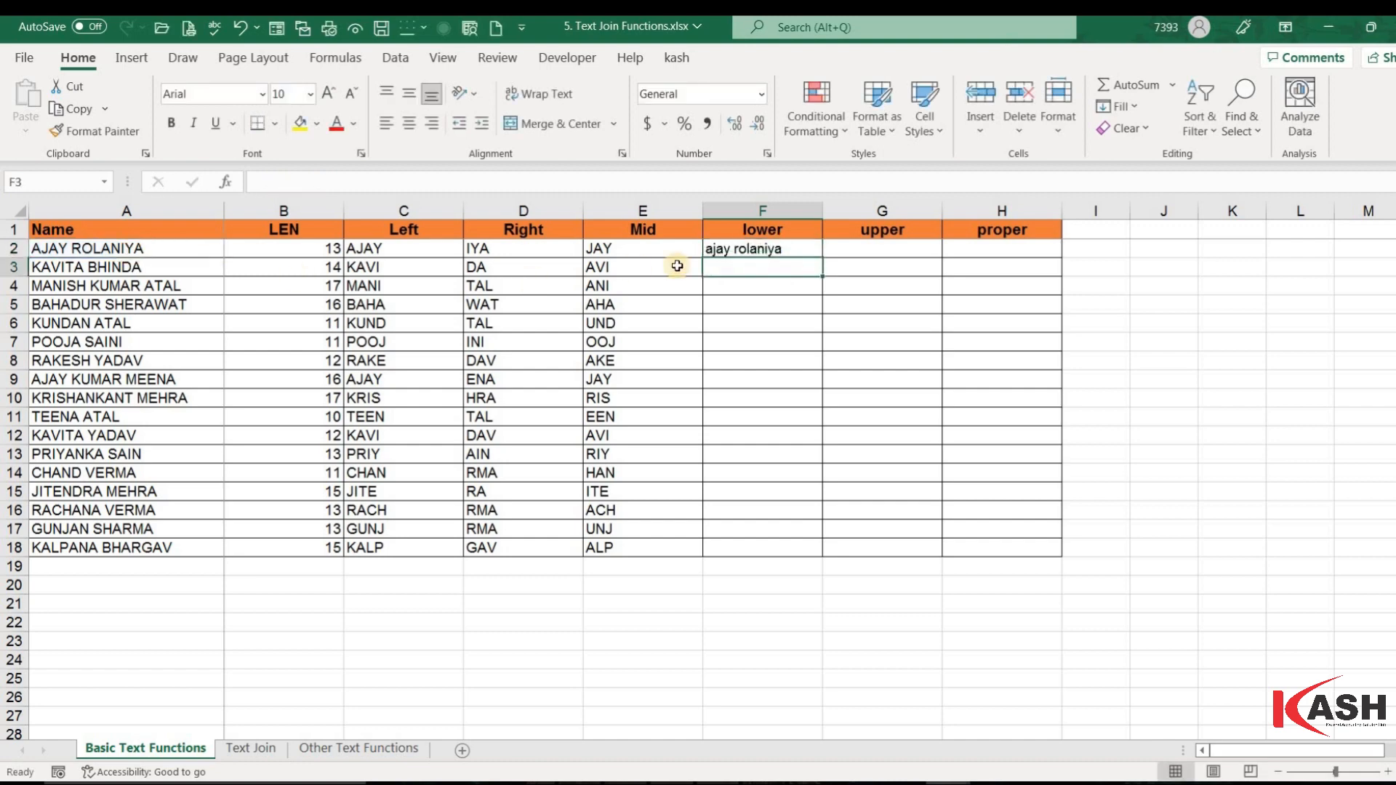
{"action": "left_click", "coordinate": [818, 255]}
{"action": "double_click", "coordinate": [819, 257]}
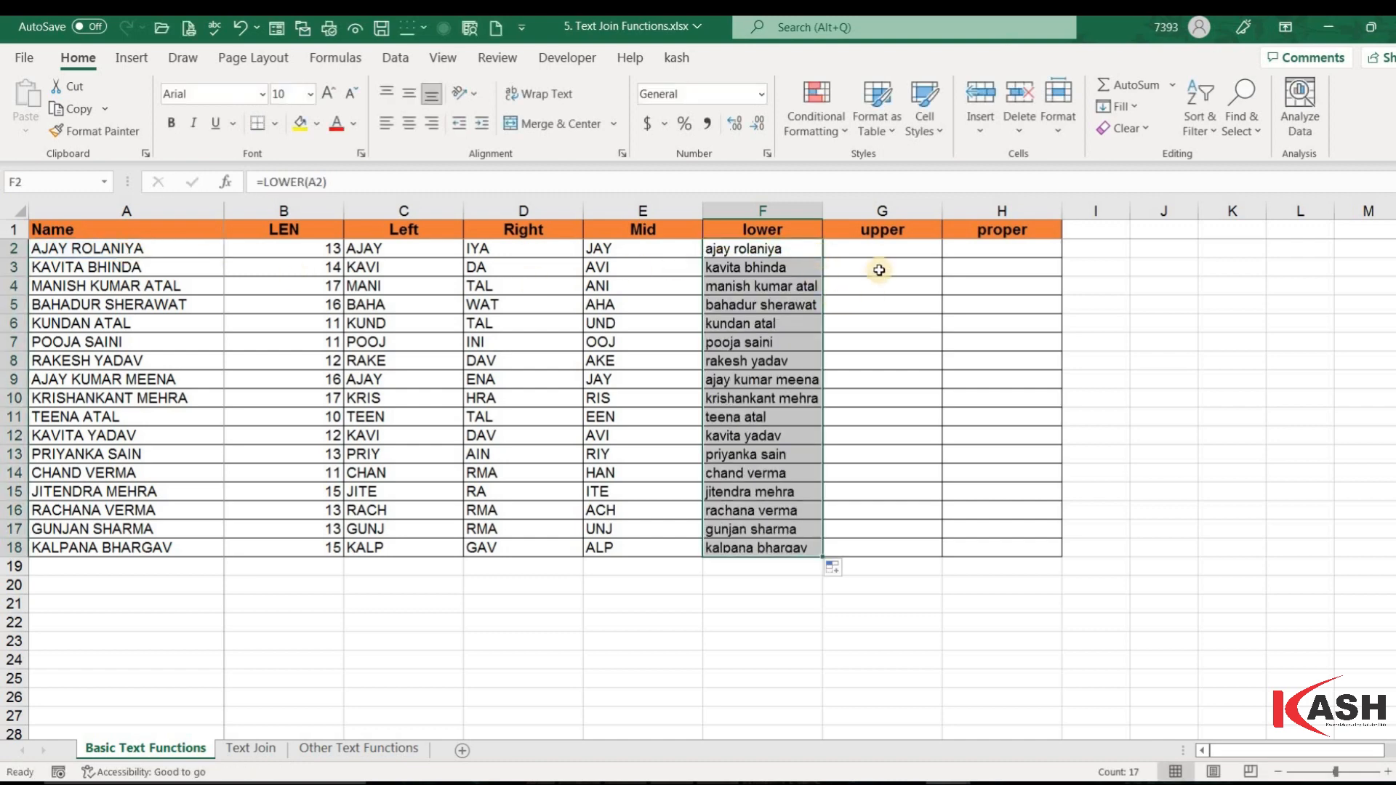
- Enter =UPPER(F2) in G2 to convert the first lowercase name to capitals
{"action": "left_click", "coordinate": [881, 248]}
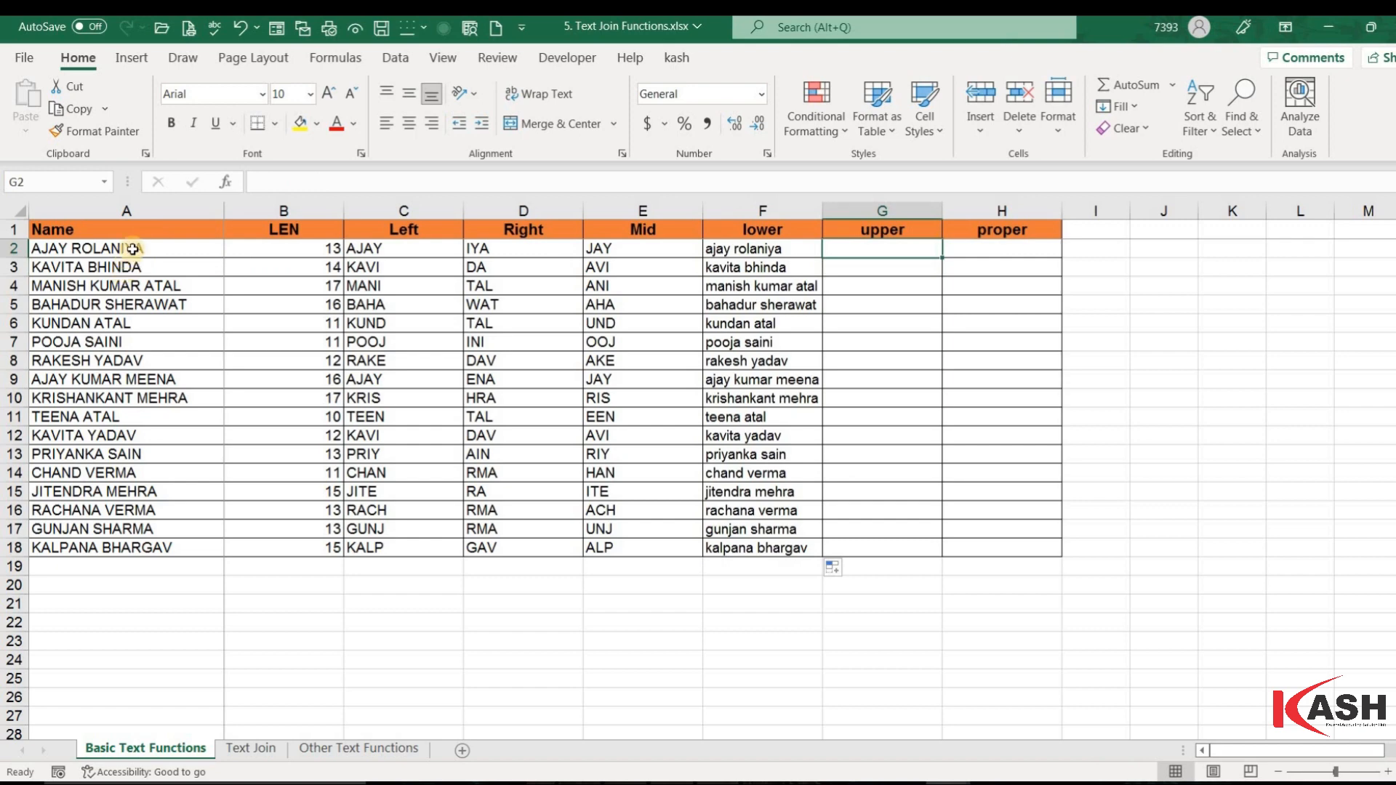
{"action": "left_click", "coordinate": [762, 248]}
{"action": "left_click", "coordinate": [865, 245]}
{"action": "type", "text": "="}
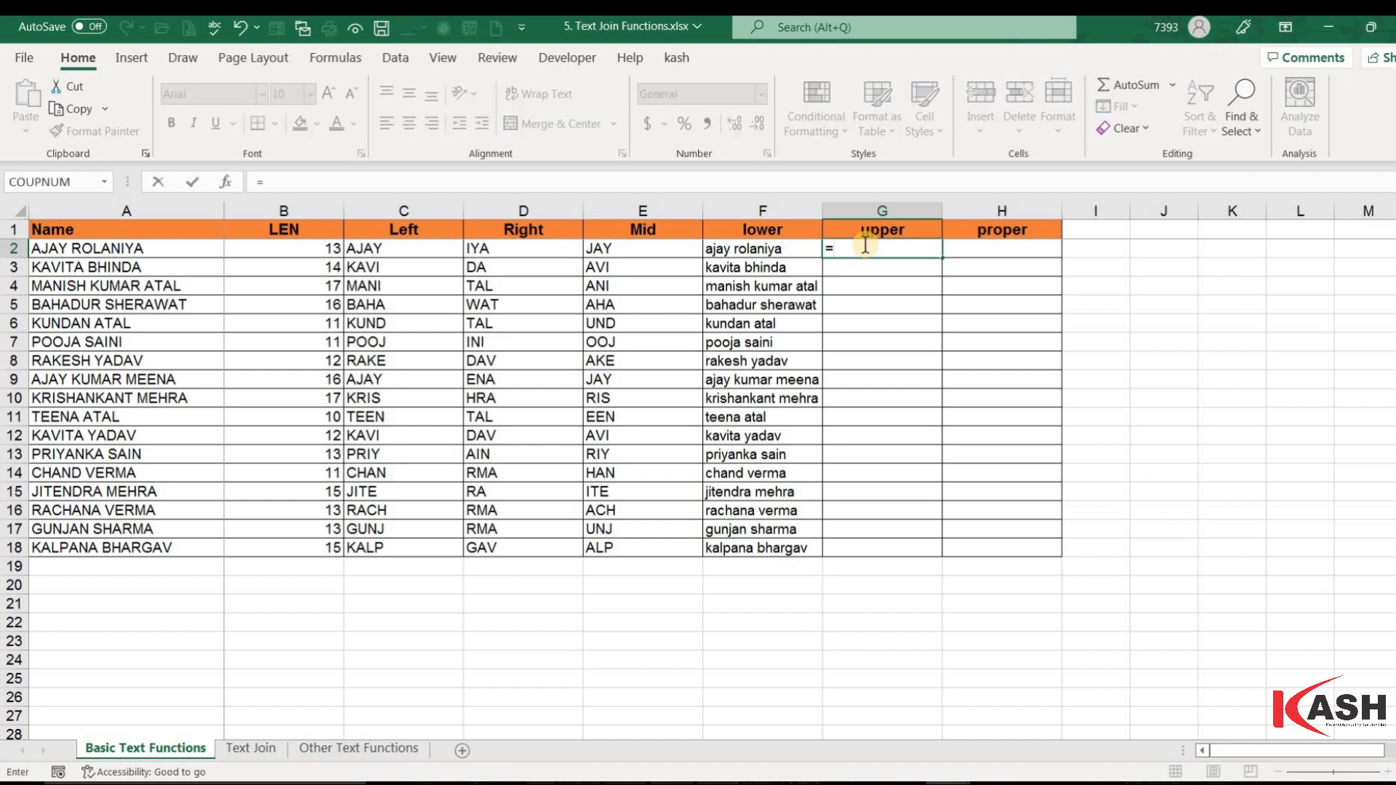
{"action": "type", "text": "uppe"}
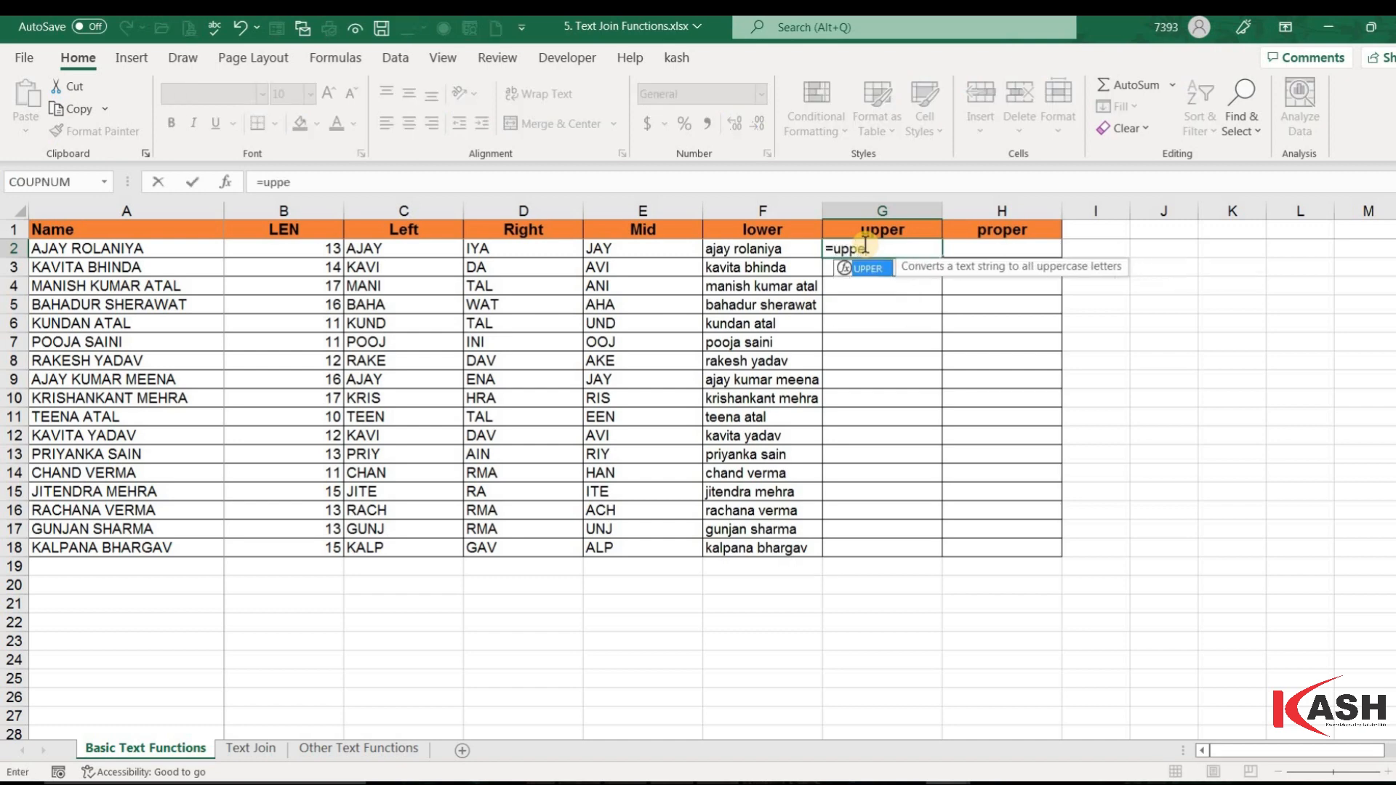
{"action": "key", "text": "Tab"}
{"action": "left_click", "coordinate": [748, 250]}
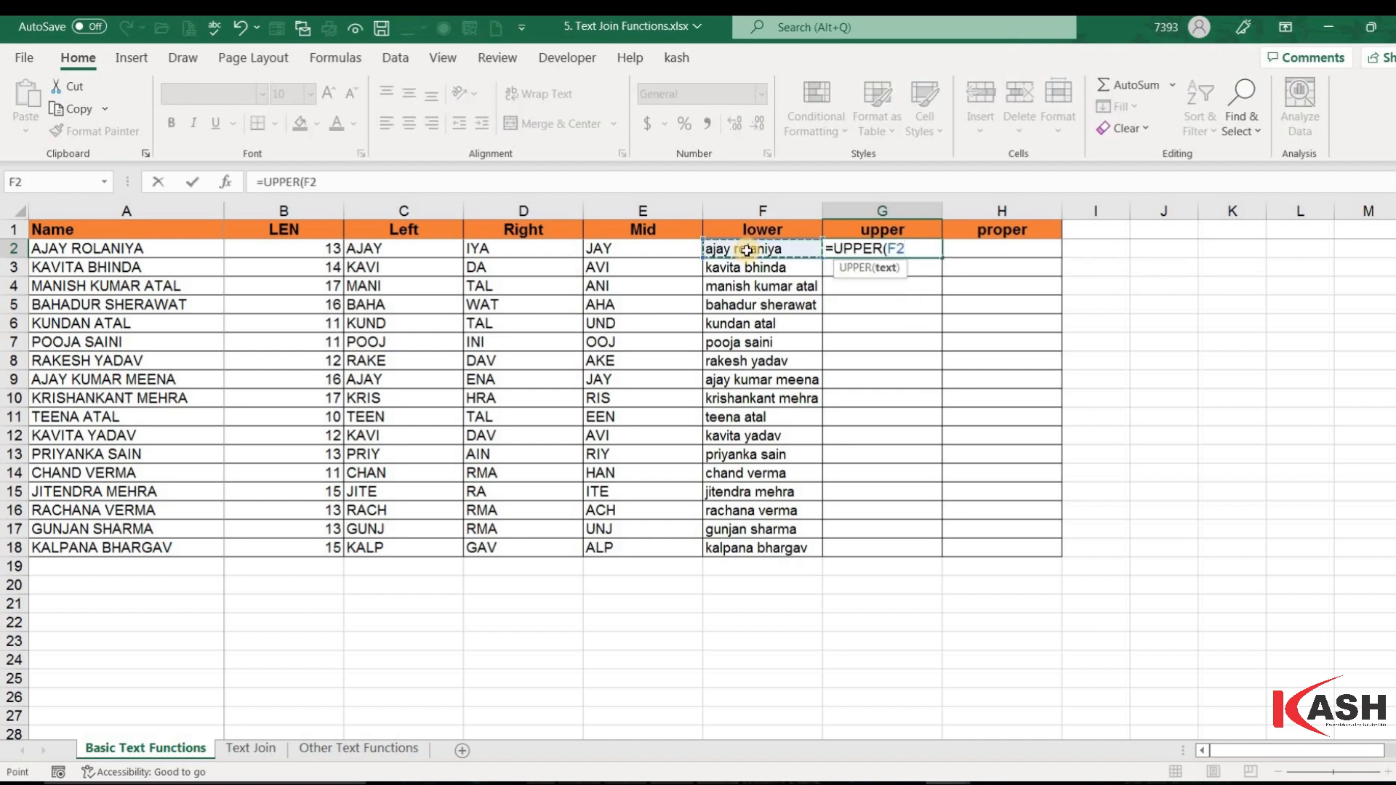
{"action": "type", "text": ")"}
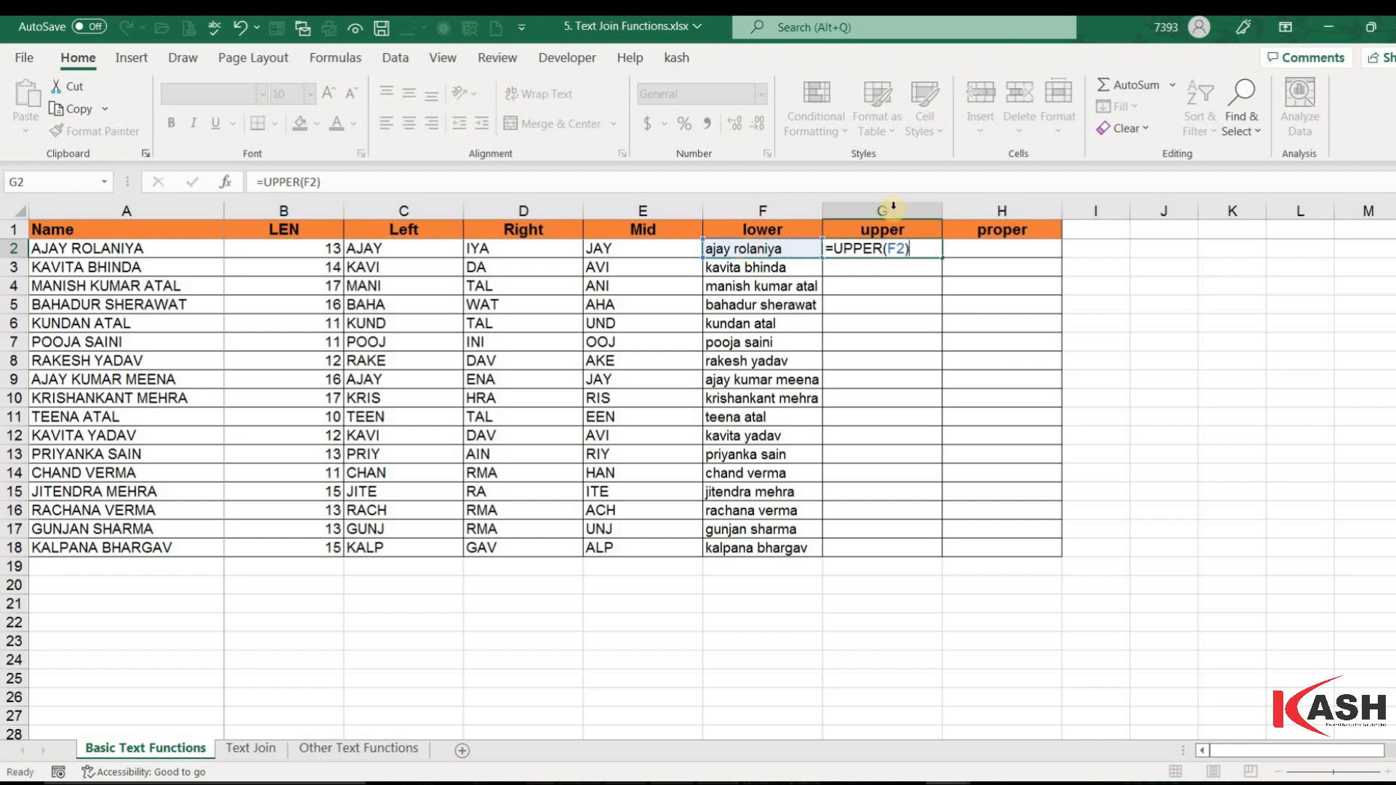
{"action": "key", "text": "Return"}
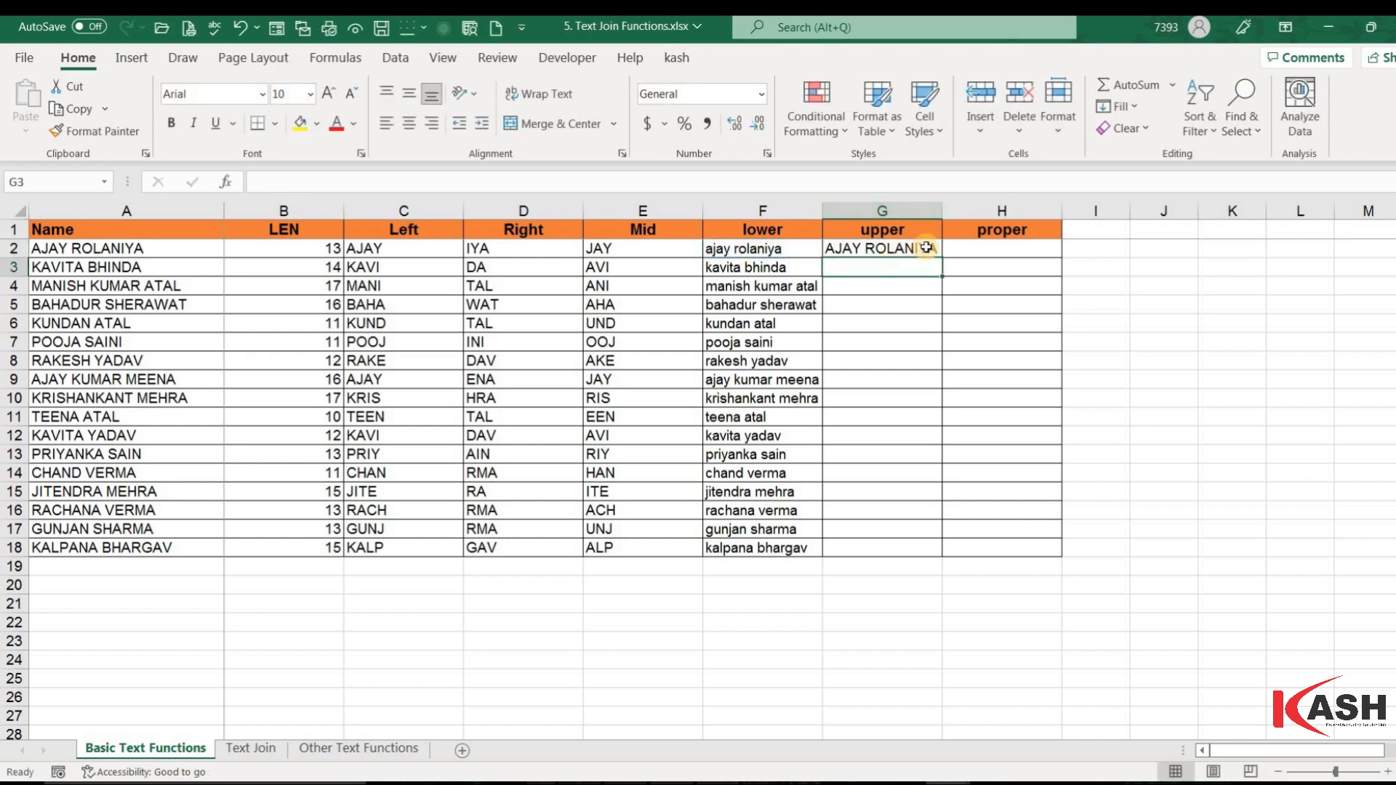
- Fill the UPPER formula from G2 down to G18 and autofit the width of column G
{"action": "left_click", "coordinate": [928, 252]}
{"action": "double_click", "coordinate": [941, 258]}
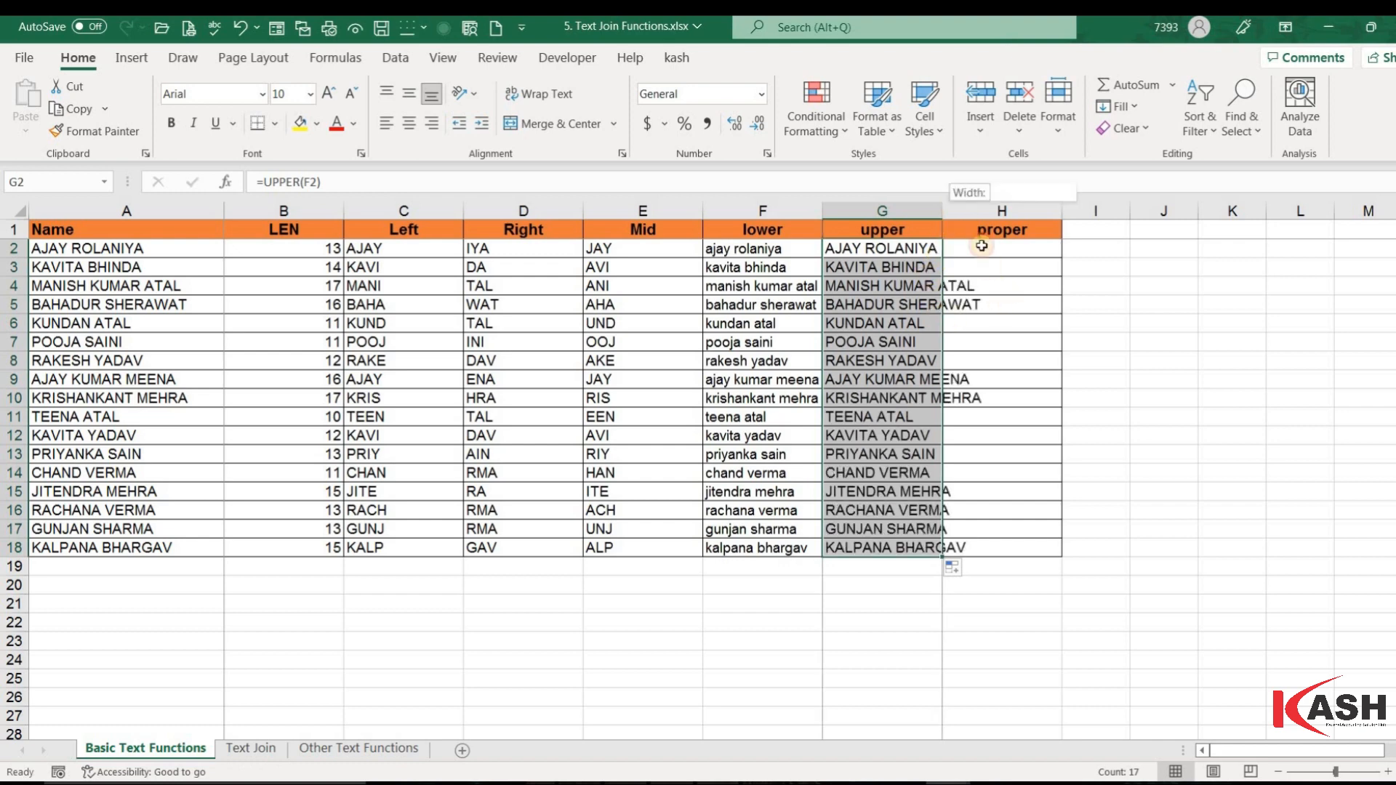
{"action": "double_click", "coordinate": [942, 211]}
- Enter =PROPER(A2) in H2 and fill the formula down to H18
{"action": "left_click", "coordinate": [1072, 246]}
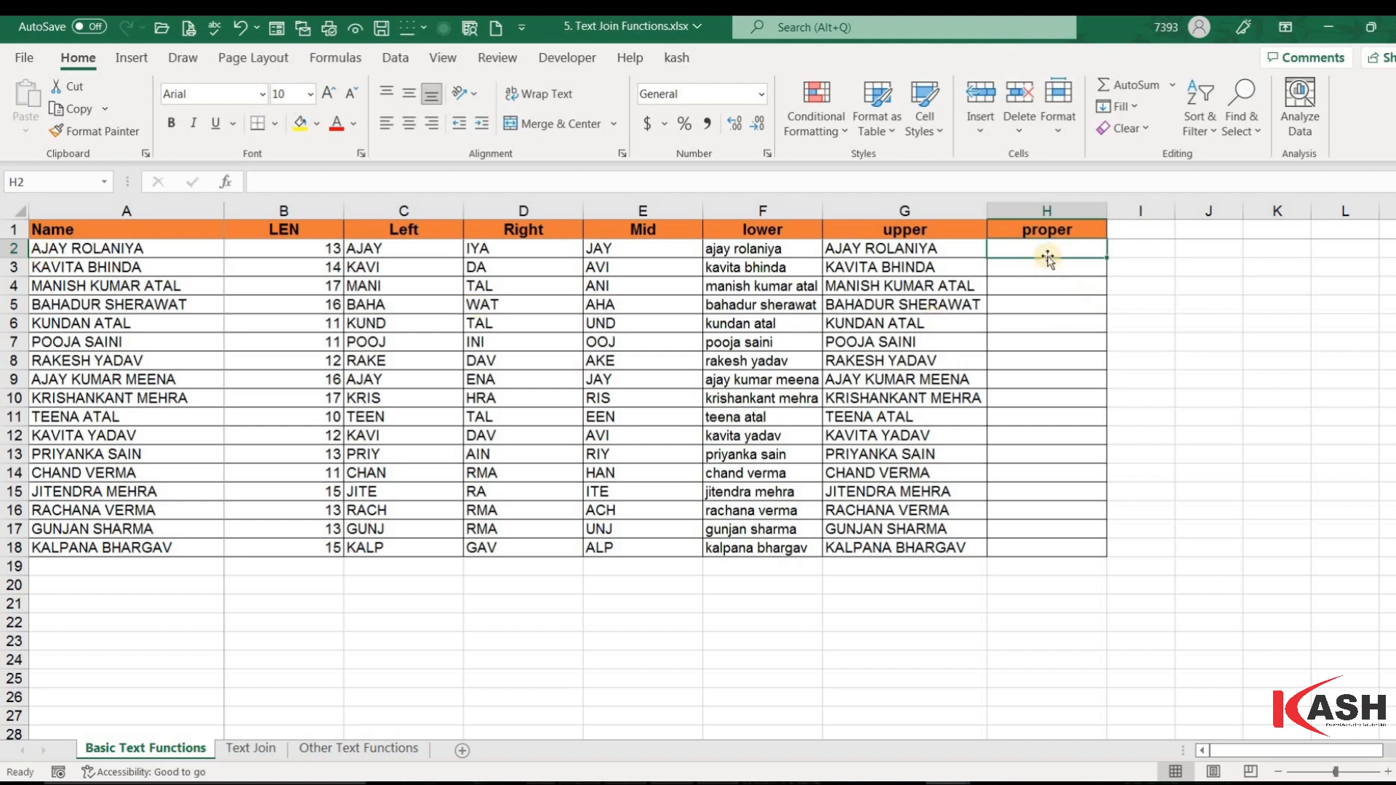
{"action": "type", "text": "=pr"}
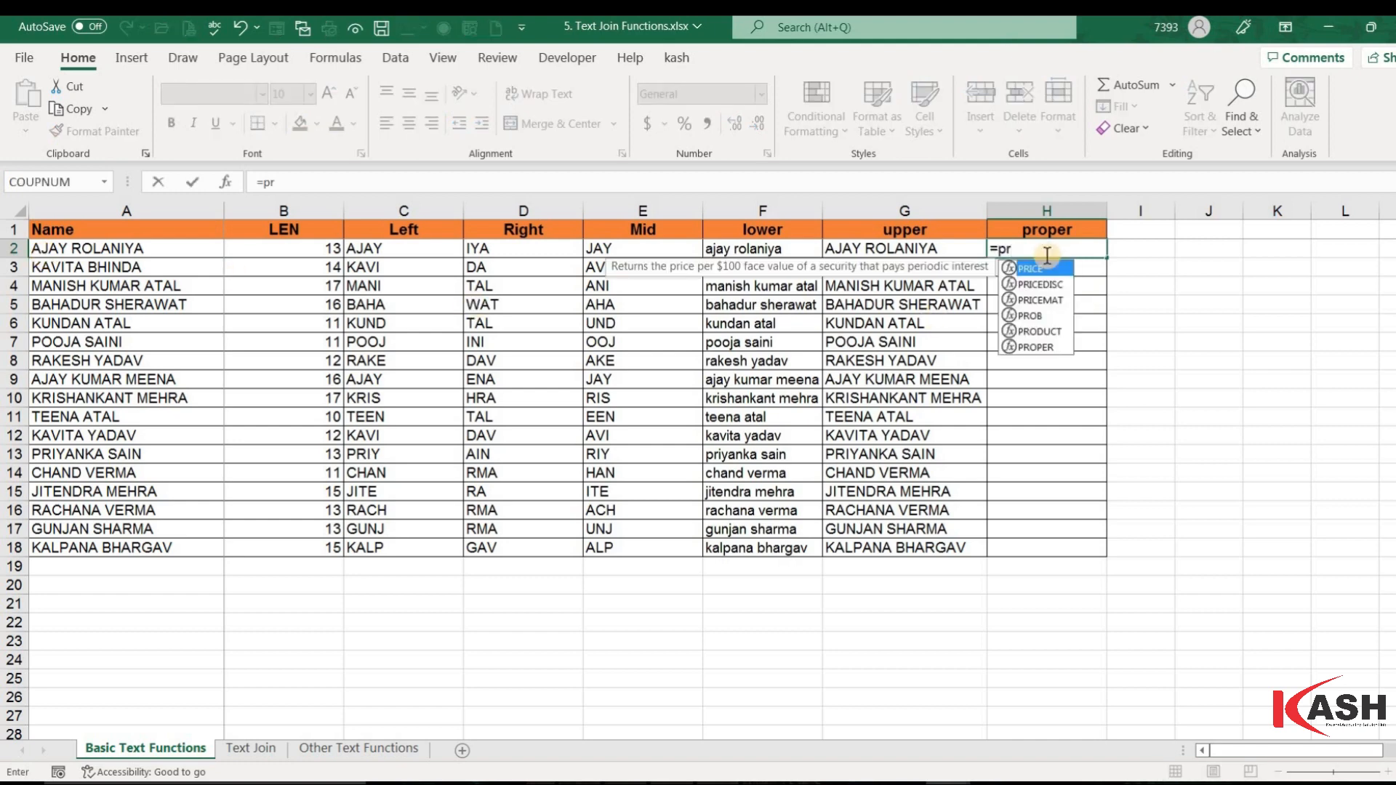
{"action": "type", "text": "oper"}
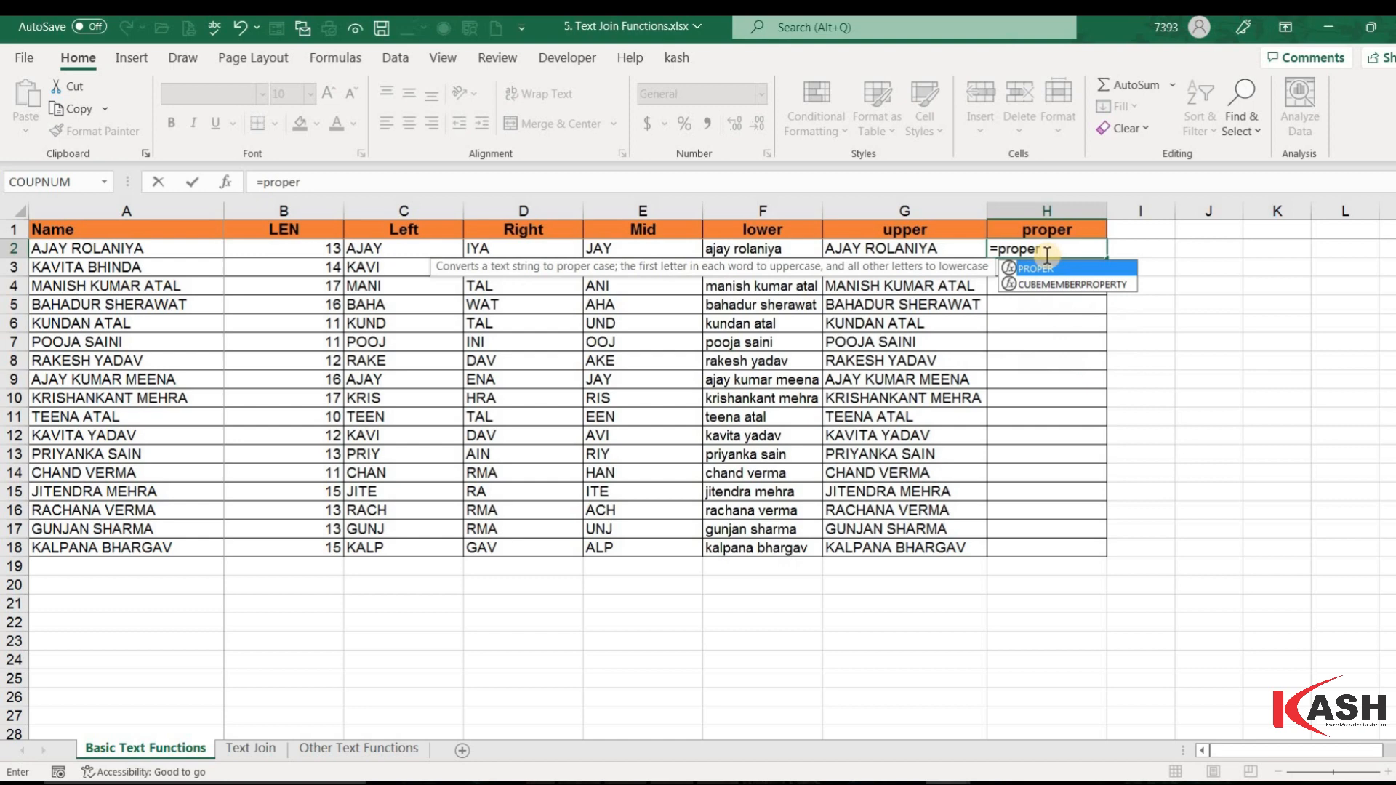
{"action": "key", "text": "Tab"}
{"action": "left_click", "coordinate": [160, 251]}
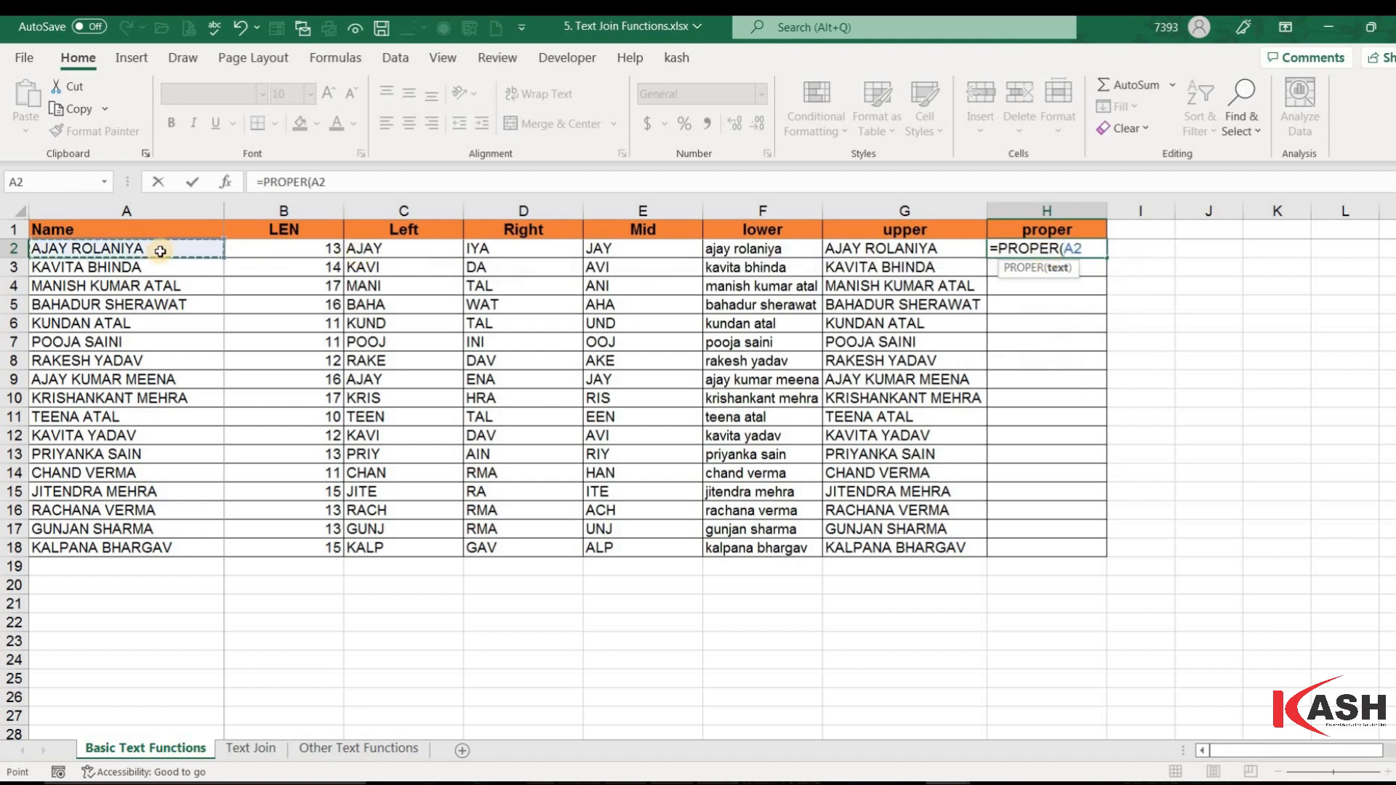
{"action": "type", "text": ")"}
{"action": "key", "text": "Return"}
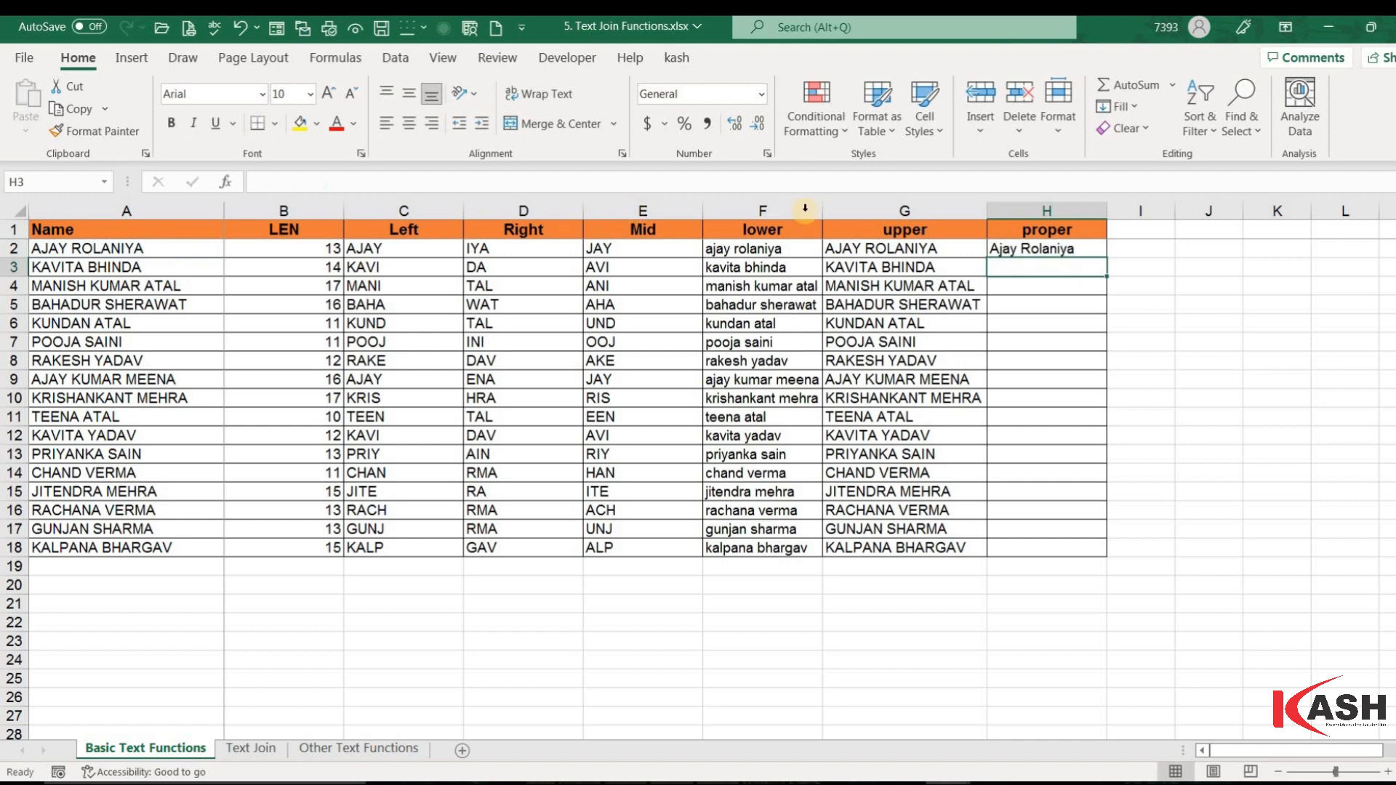
{"action": "left_click", "coordinate": [1098, 251]}
{"action": "double_click", "coordinate": [1106, 257]}
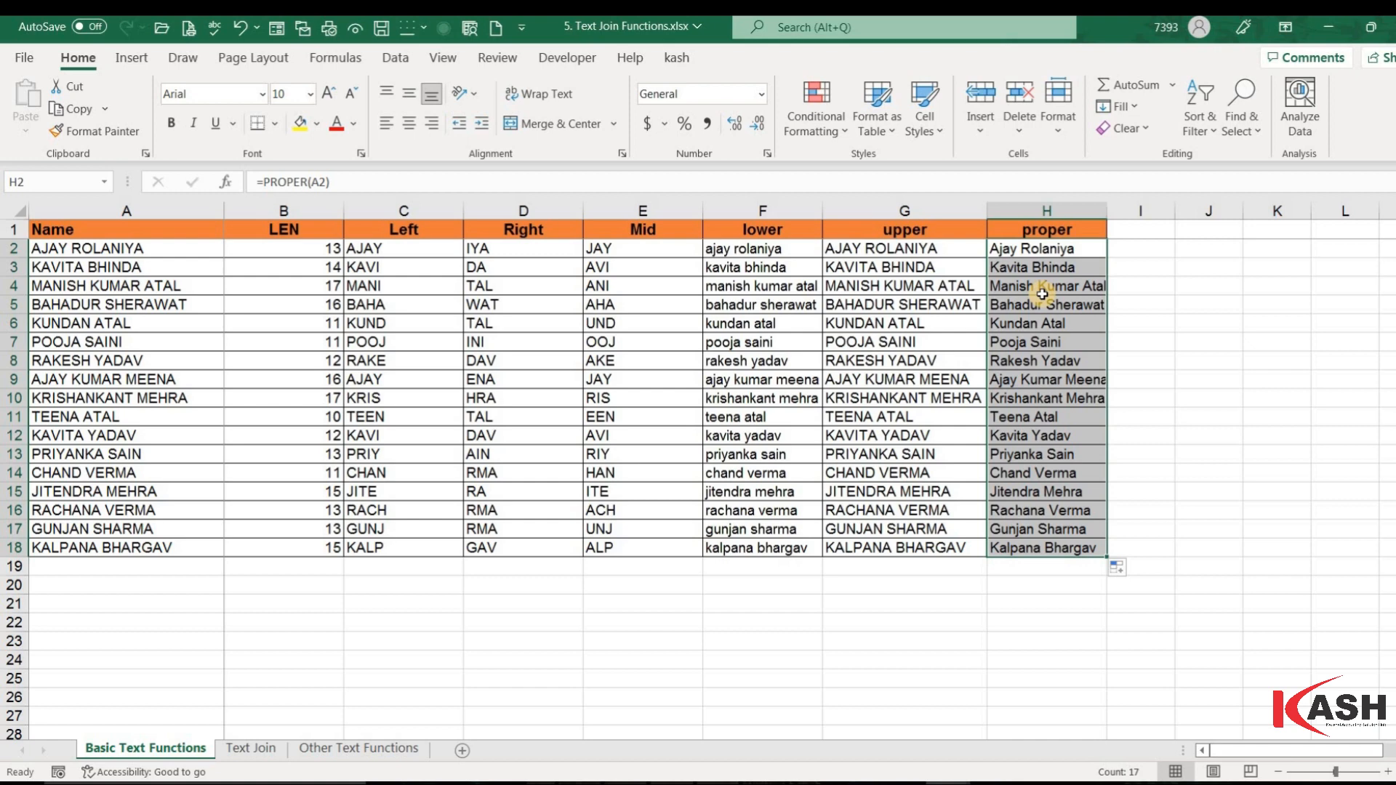
- Copy the "Right" header from D1 into I1 to head an additional column beside proper
{"action": "left_click", "coordinate": [1156, 263]}
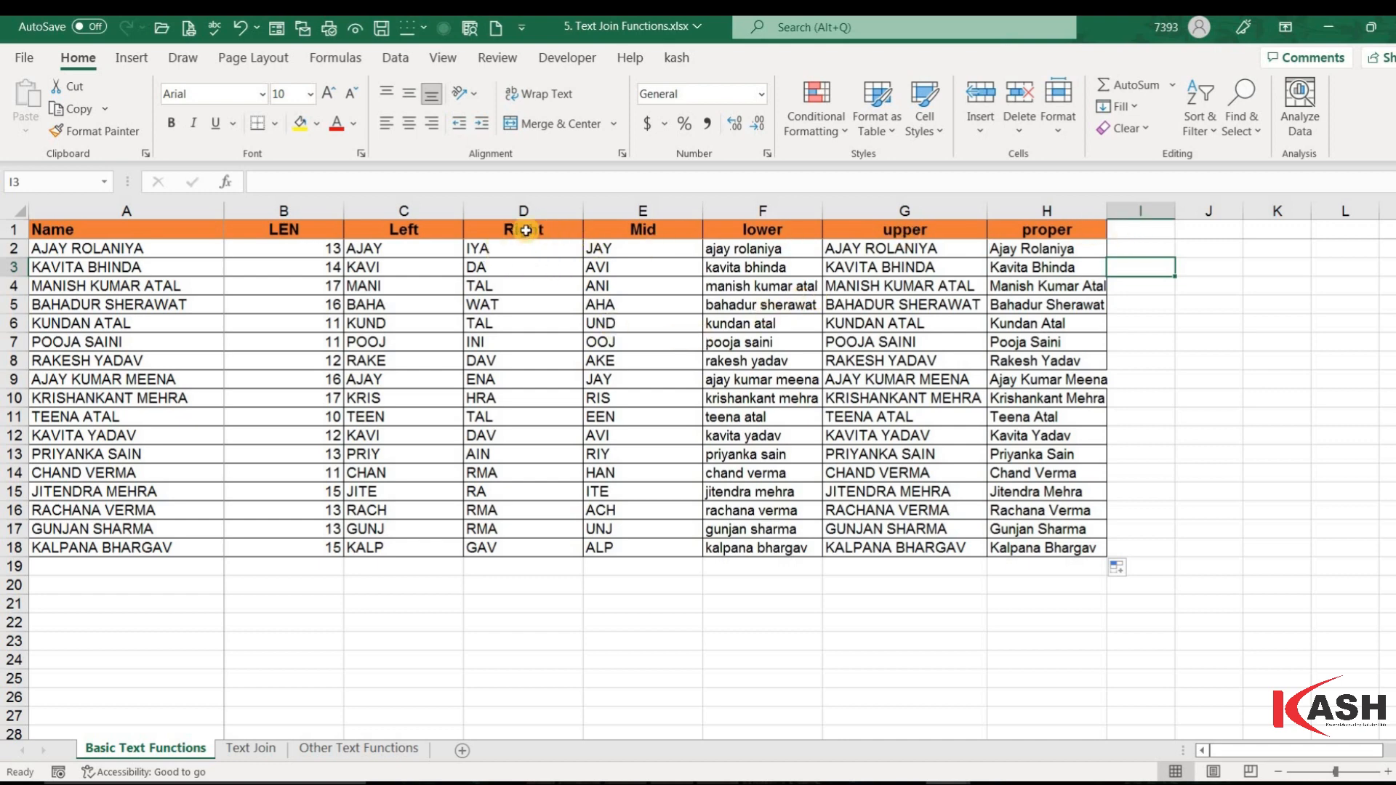
{"action": "left_click", "coordinate": [1142, 226]}
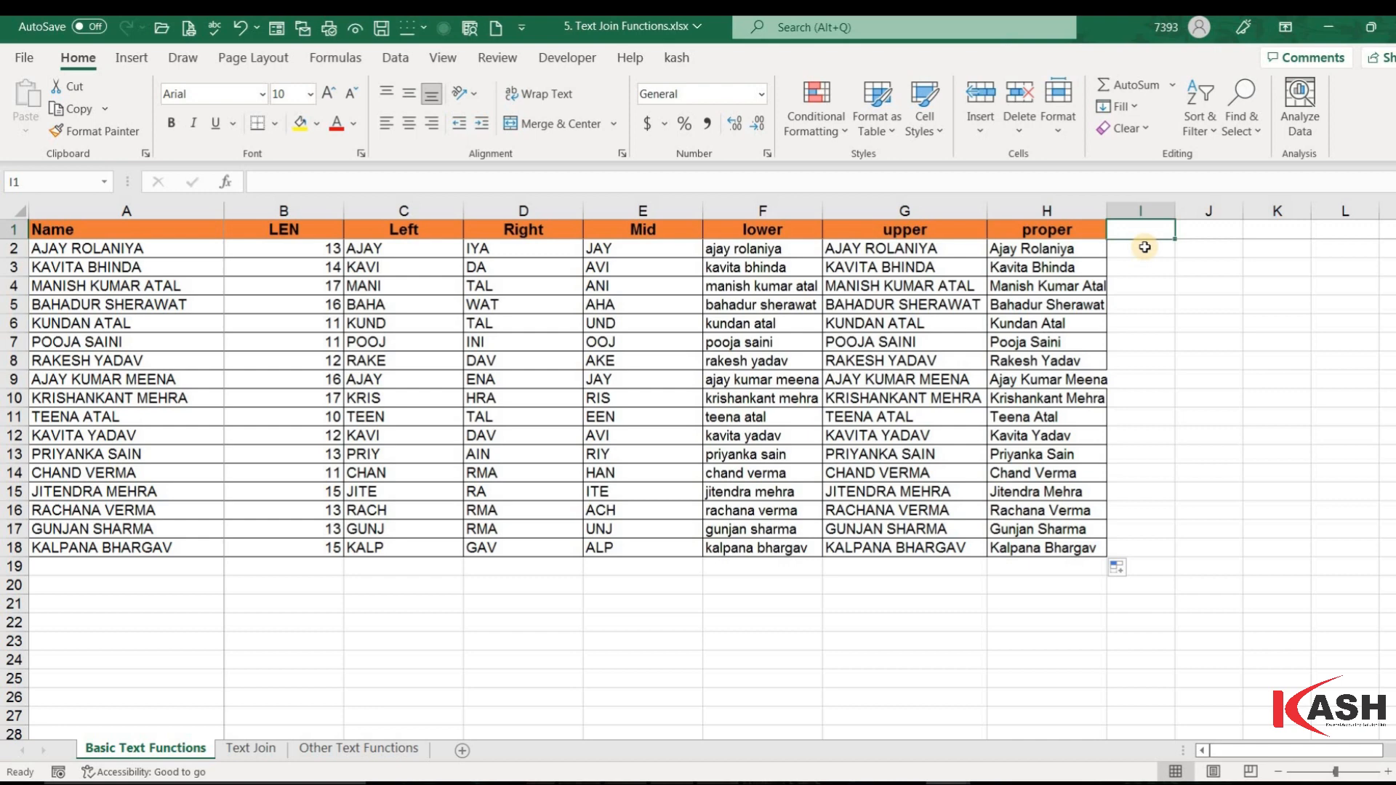
{"action": "left_click", "coordinate": [557, 230]}
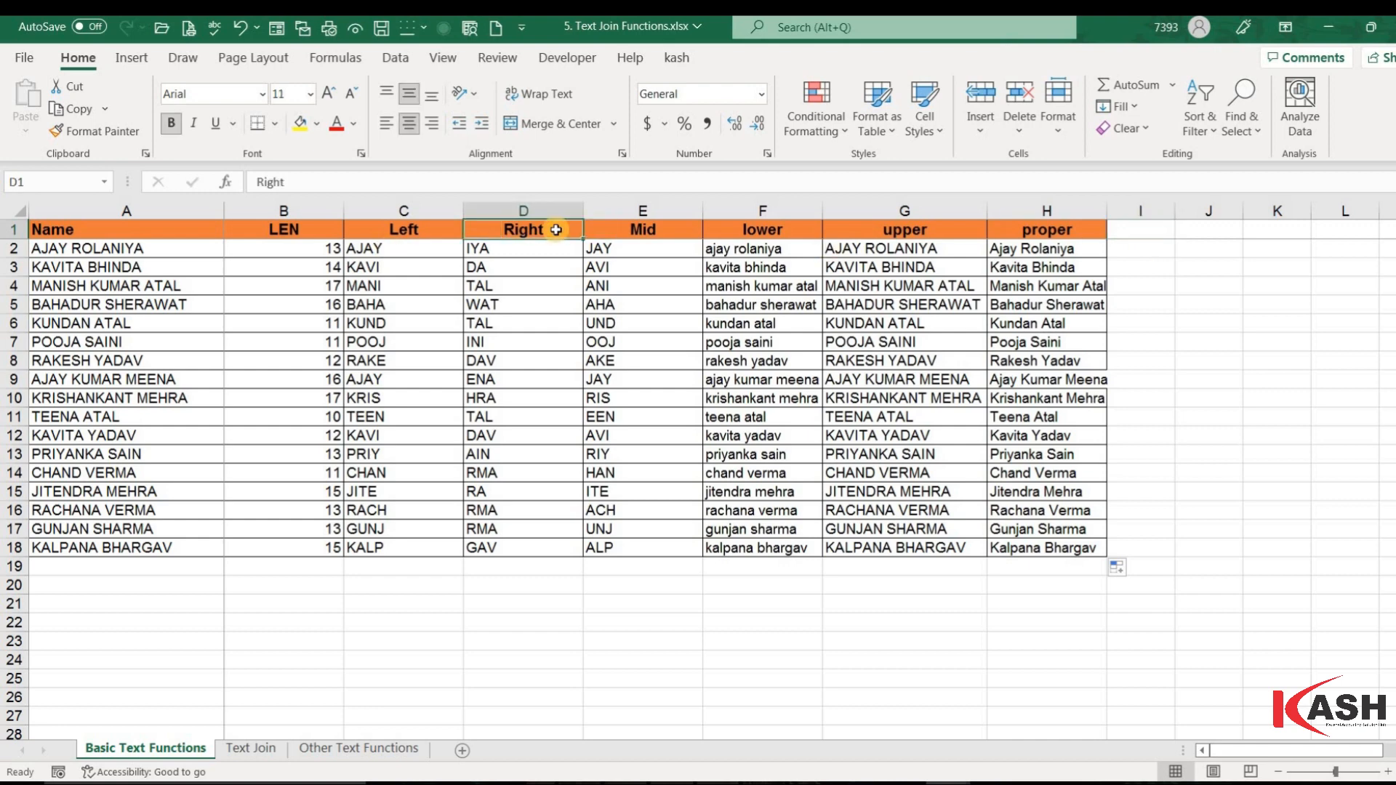
{"action": "key", "text": "ctrl+c"}
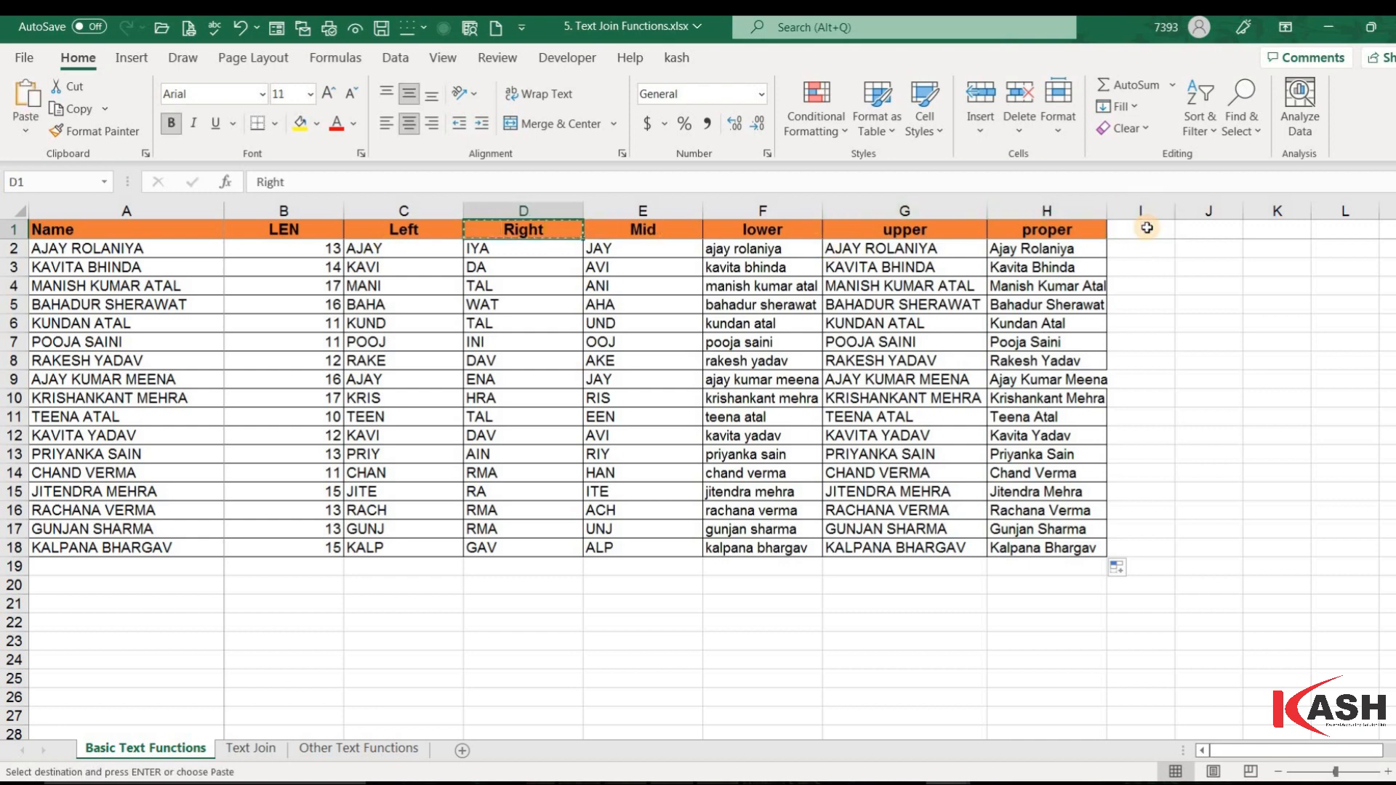
{"action": "left_click", "coordinate": [1146, 228]}
{"action": "key", "text": "ctrl+v"}
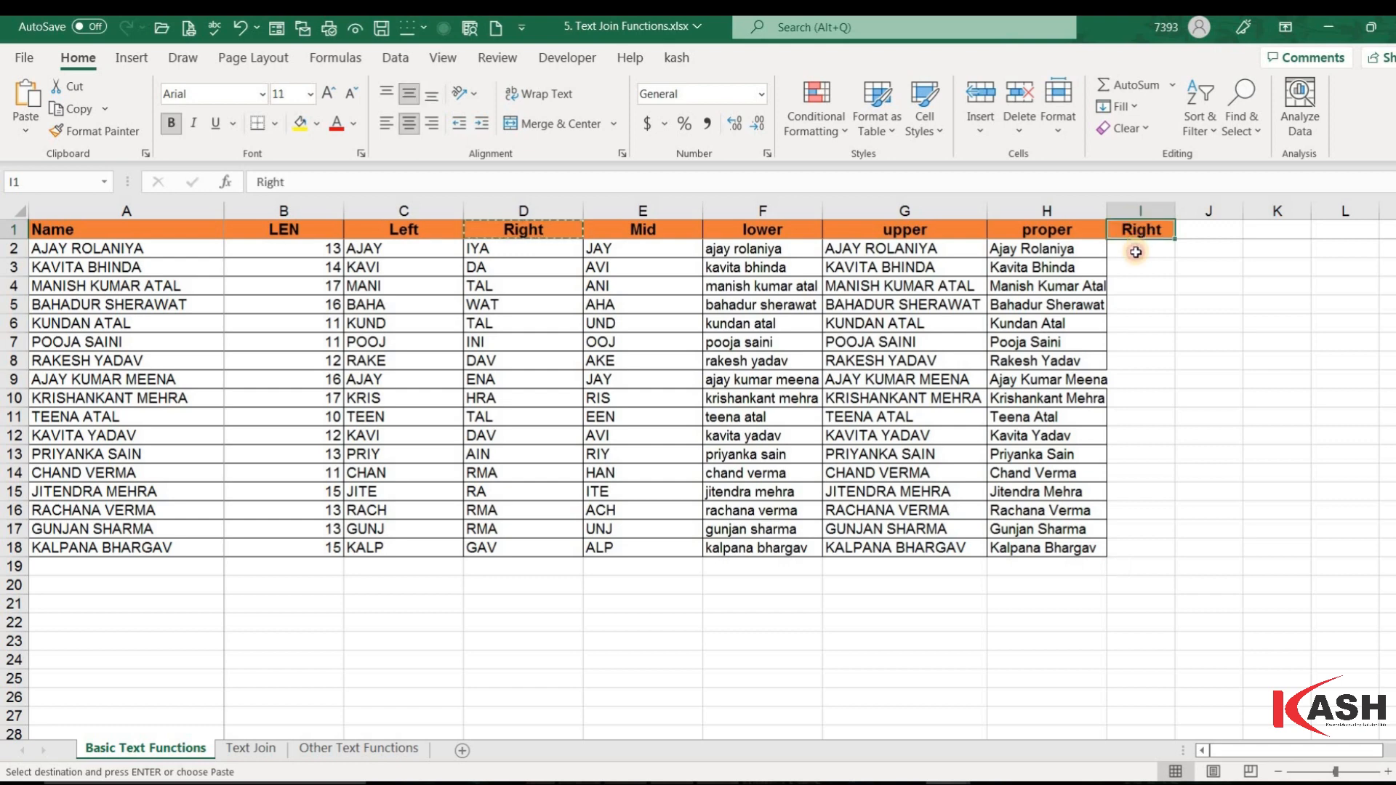
{"action": "left_click", "coordinate": [1136, 250]}
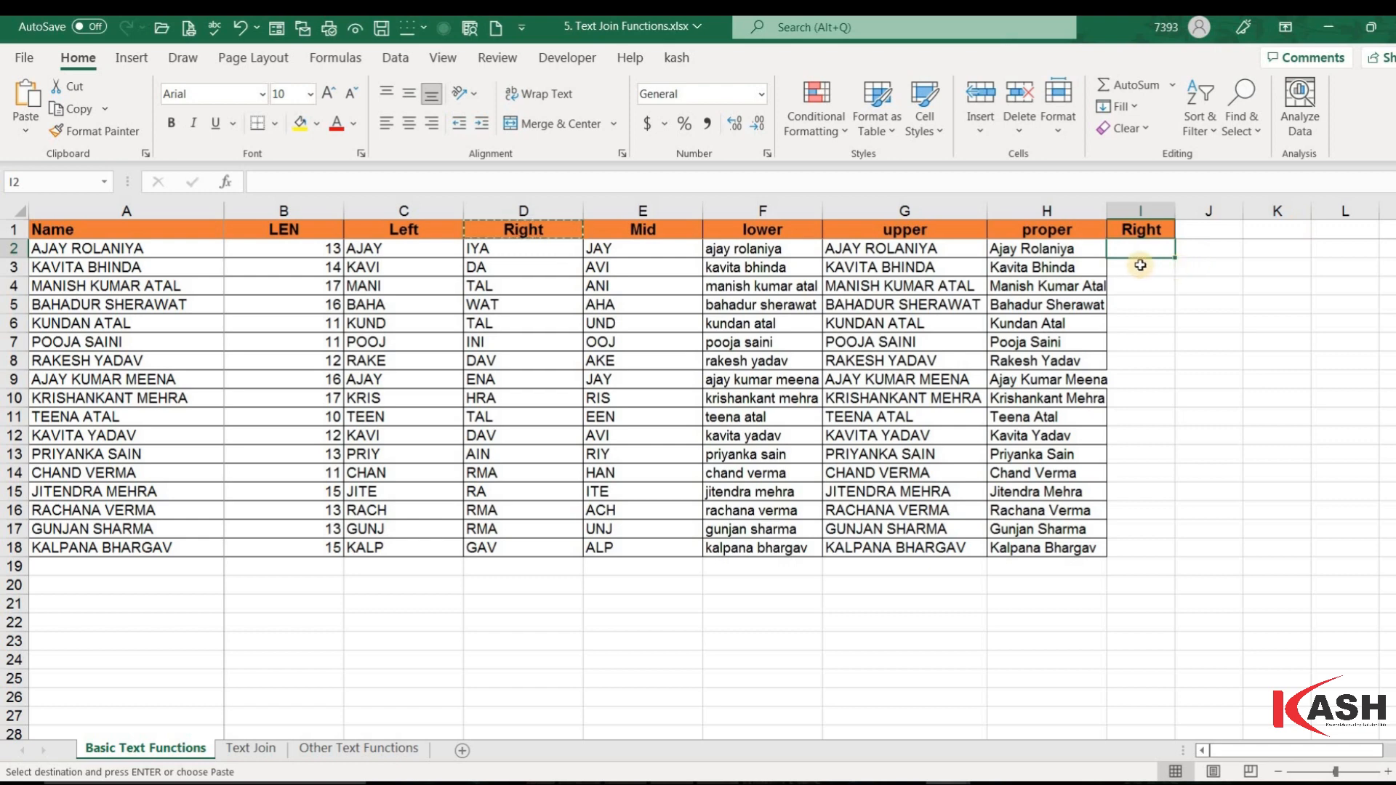
- Enter =RIGHT(A2,3) in I2 to extract the last three characters of the first name
{"action": "type", "text": "="}
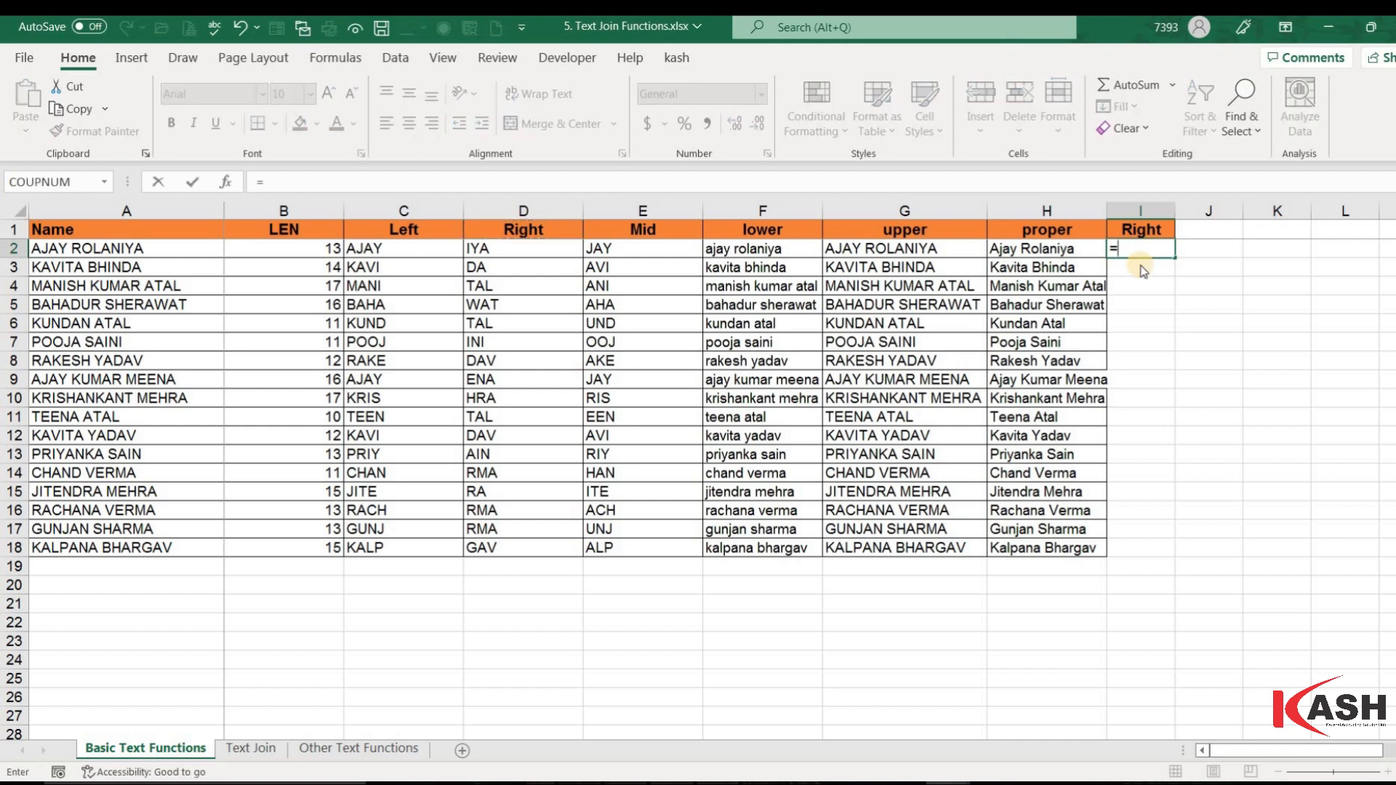
{"action": "type", "text": "righ"}
{"action": "double_click", "coordinate": [1141, 269]}
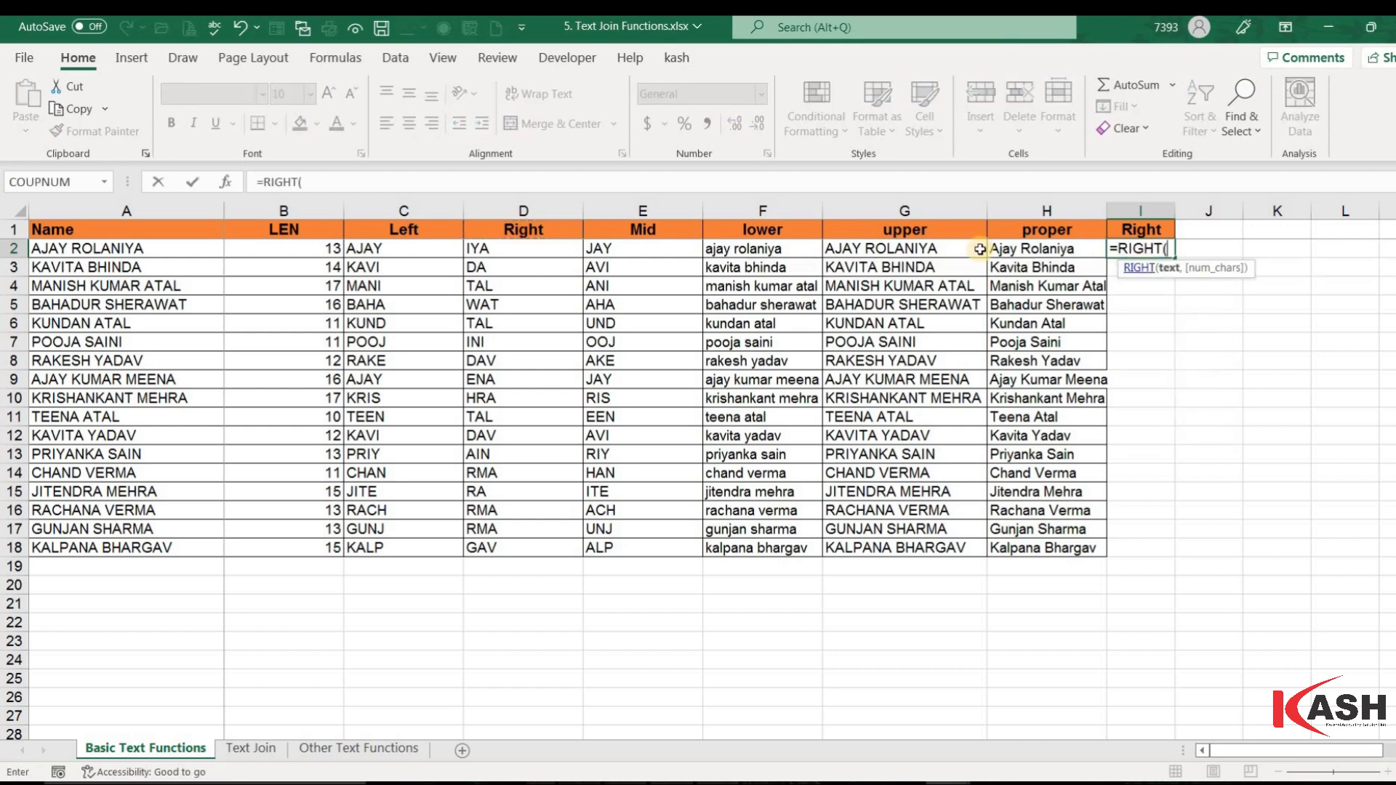
{"action": "left_click", "coordinate": [144, 250]}
{"action": "type", "text": ",3"}
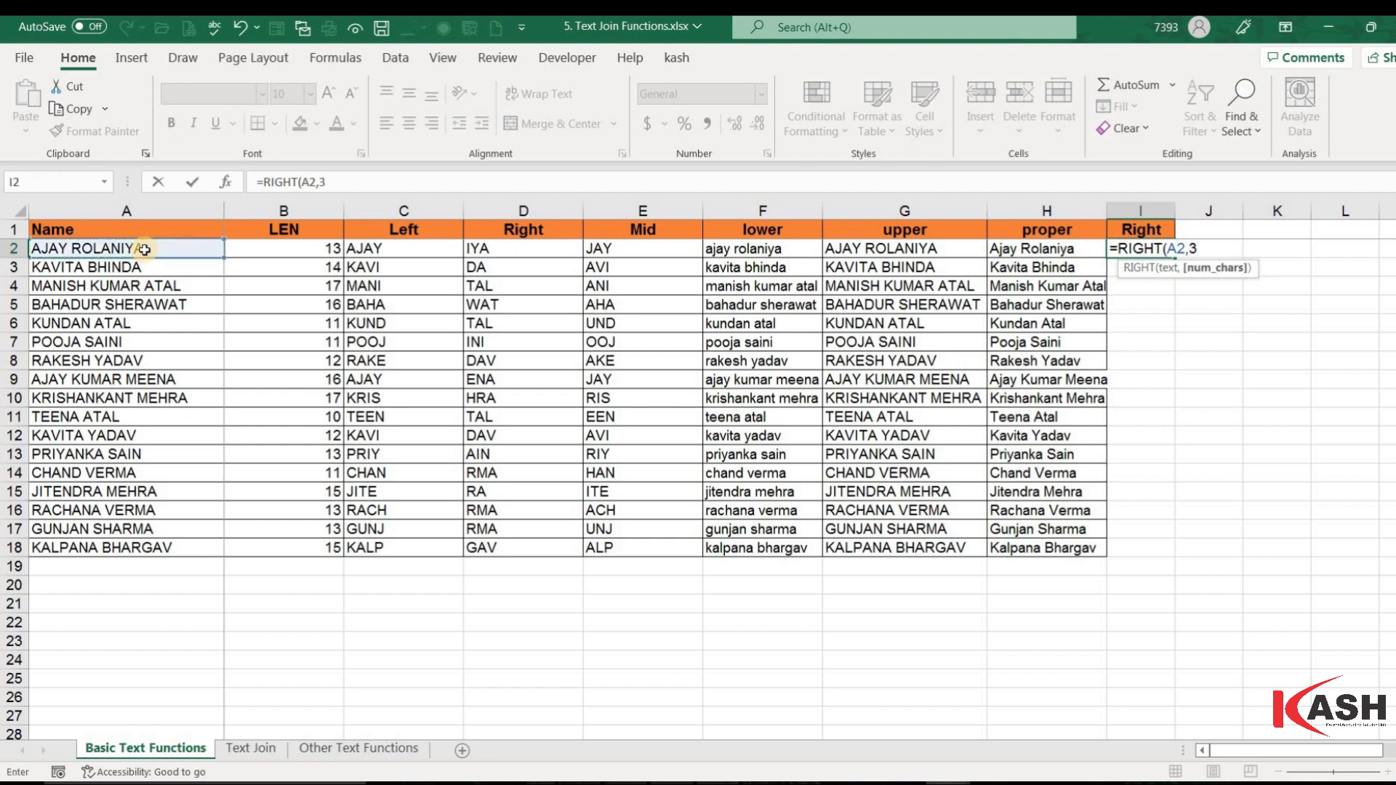
{"action": "type", "text": ")"}
{"action": "key", "text": "ctrl+Return"}
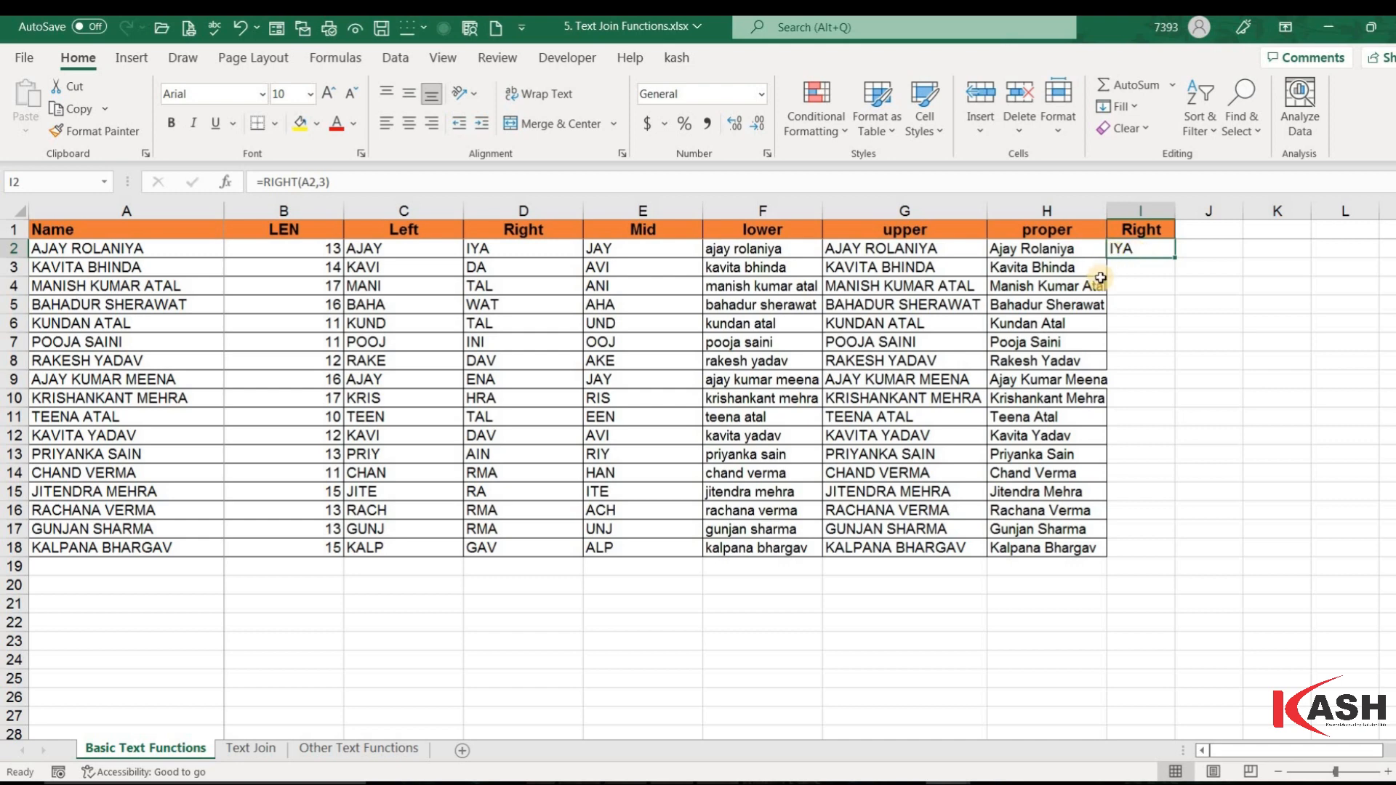
- Wrap the RIGHT formula in I2 in LOWER so it reads =LOWER(RIGHT(A2,3))
{"action": "key", "text": "F2"}
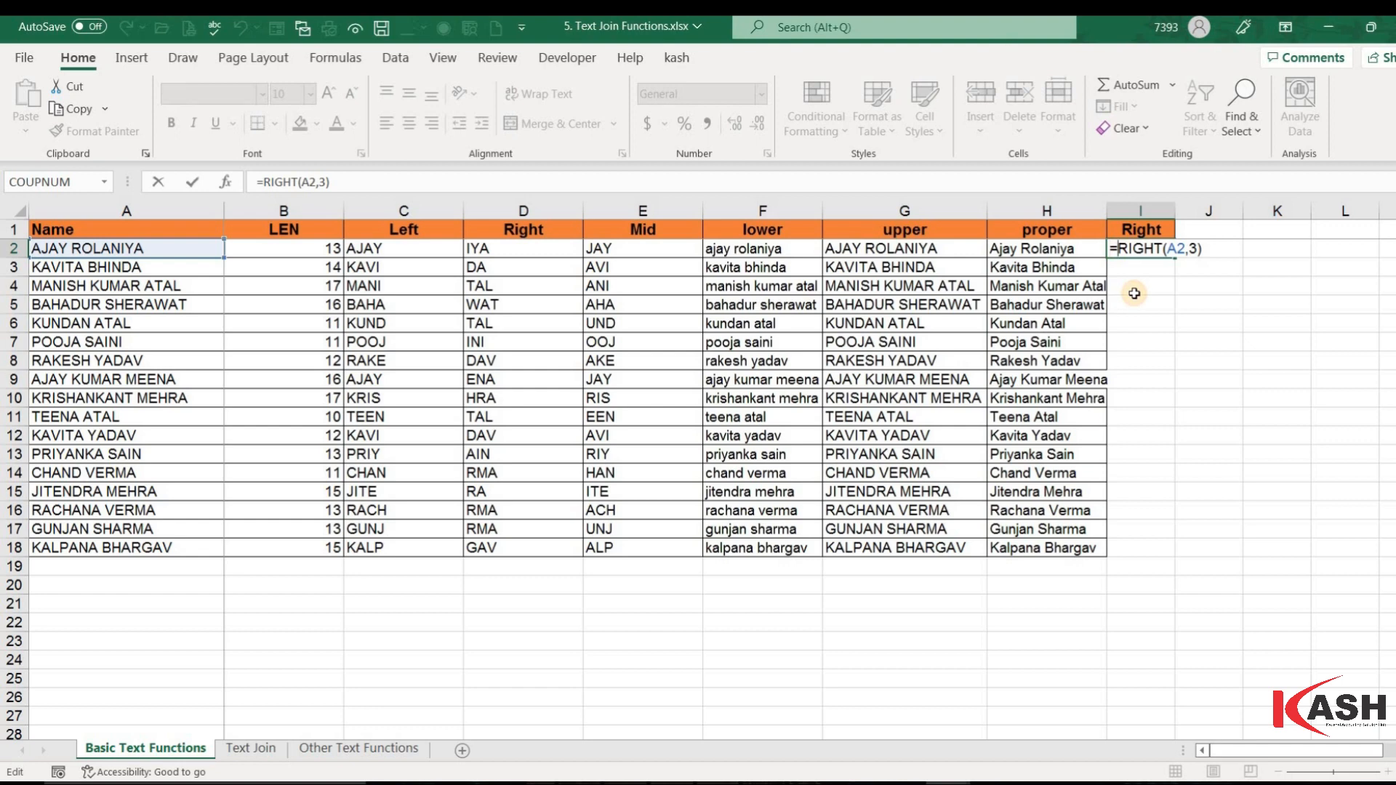
{"action": "type", "text": "lower"}
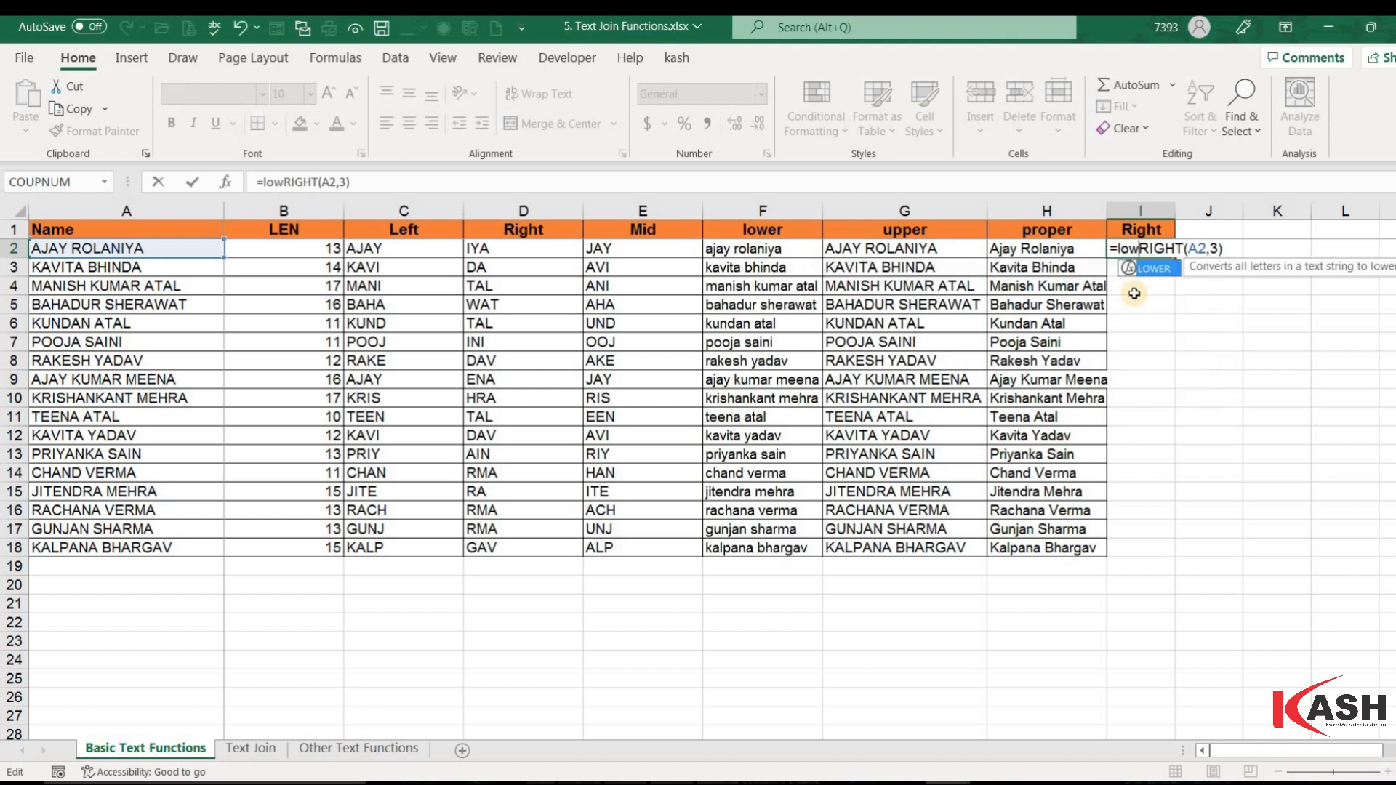
{"action": "key", "text": "Tab"}
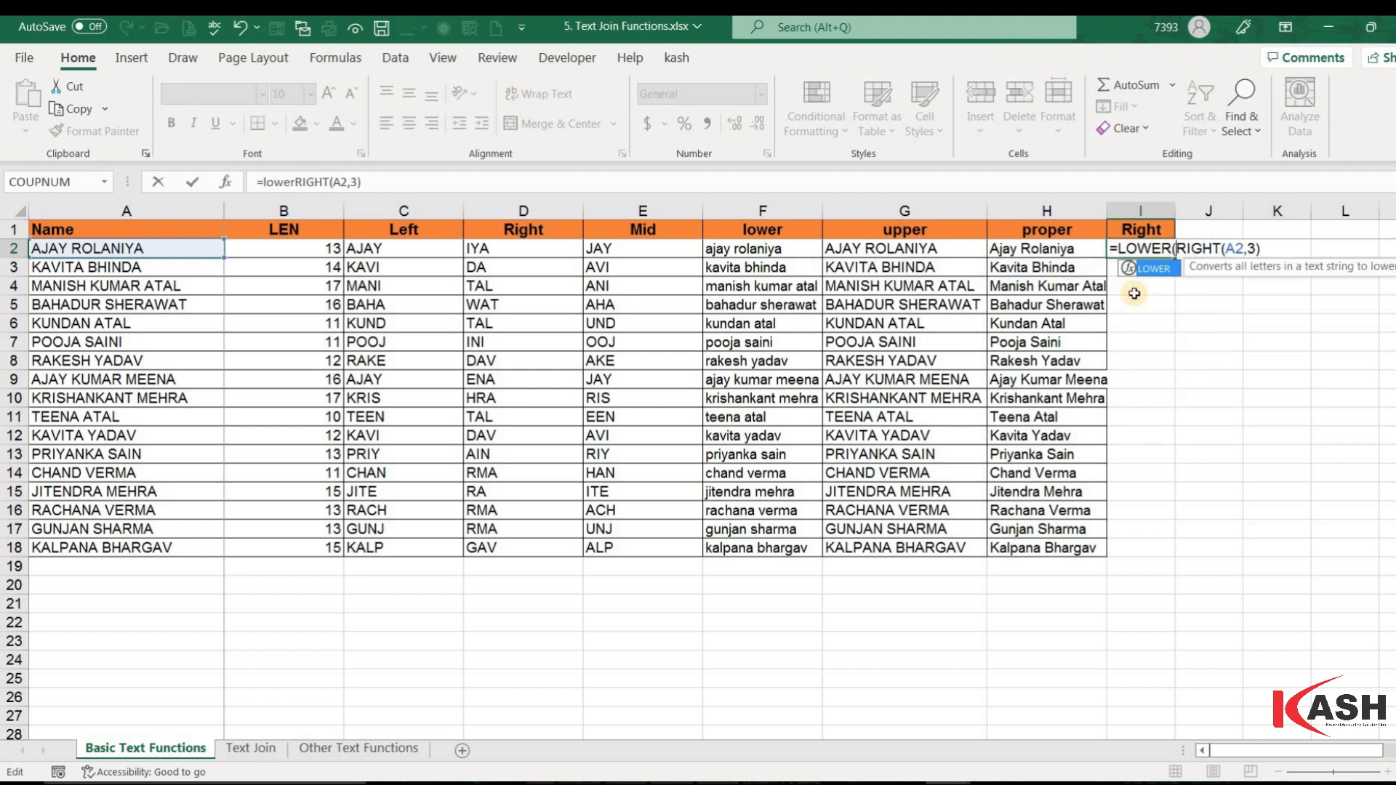
{"action": "left_click", "coordinate": [1263, 250]}
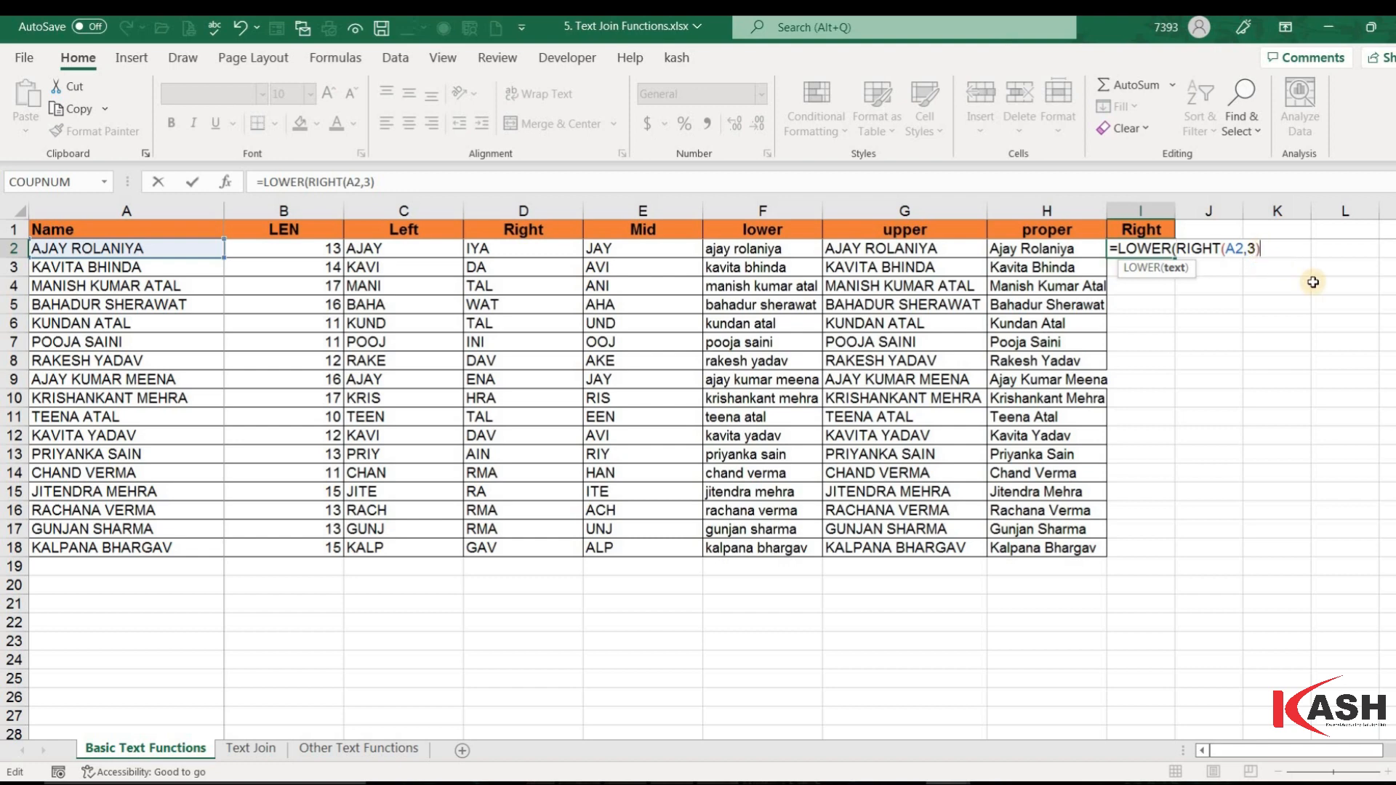
{"action": "type", "text": ")"}
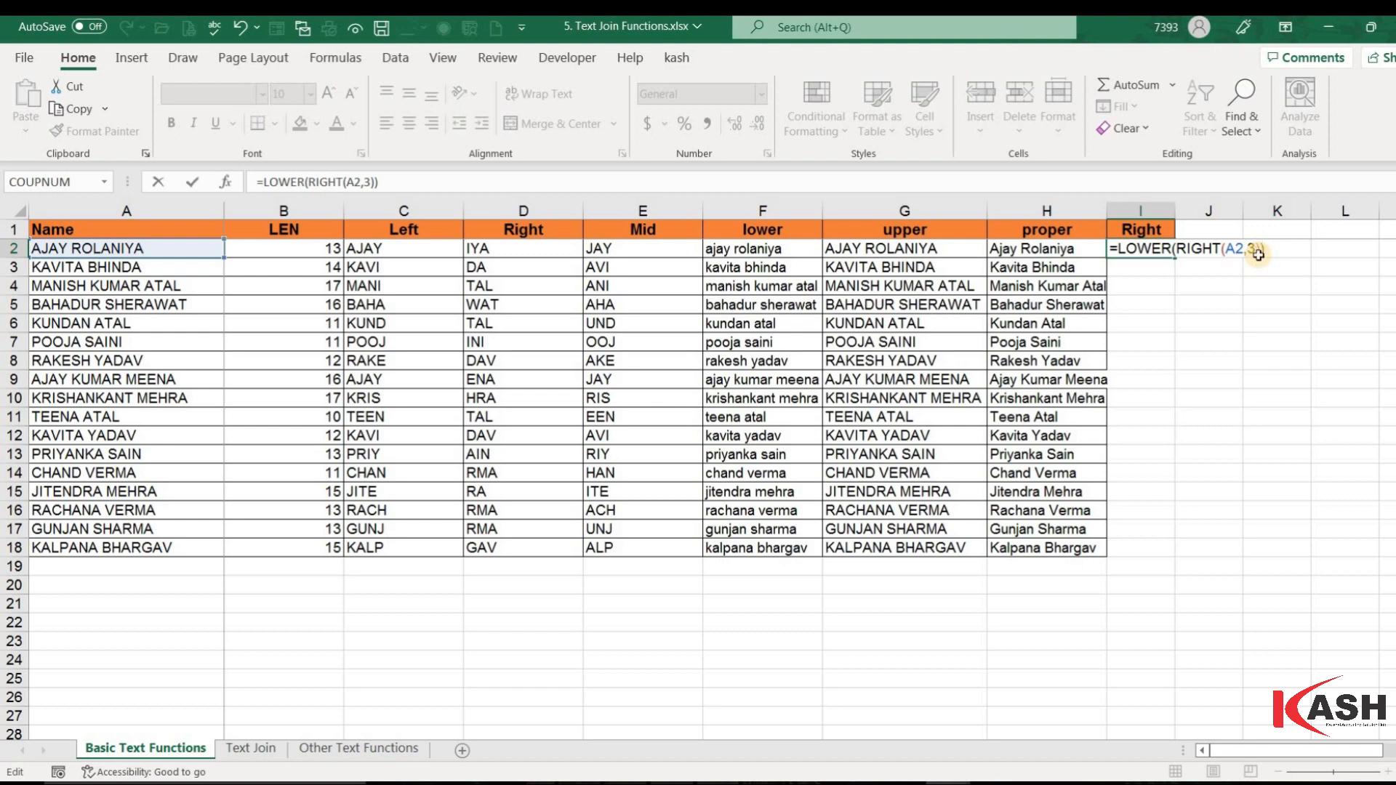
{"action": "key", "text": "Return"}
- Fill the nested LOWER and RIGHT formula from I2 down to I18
{"action": "left_click", "coordinate": [1152, 249]}
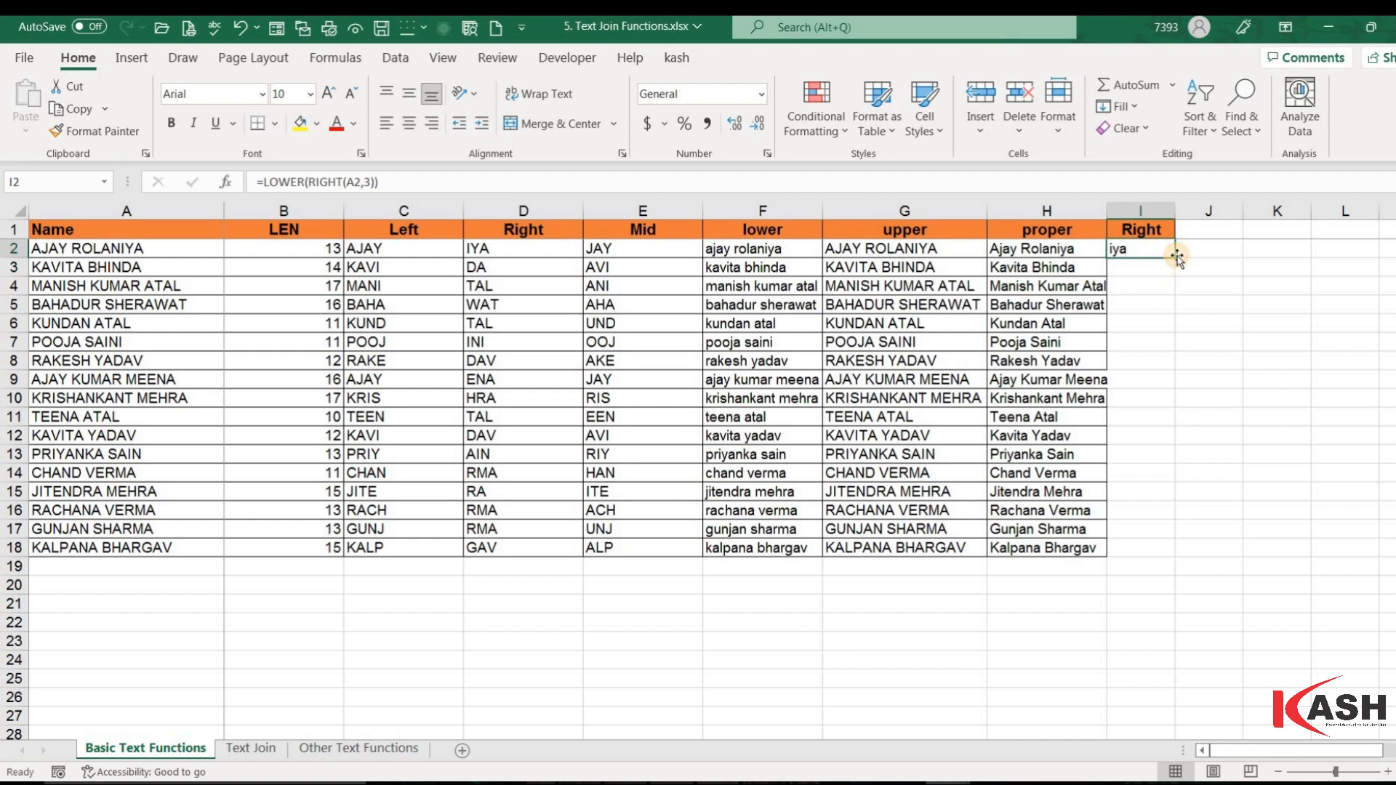
{"action": "double_click", "coordinate": [1177, 257]}
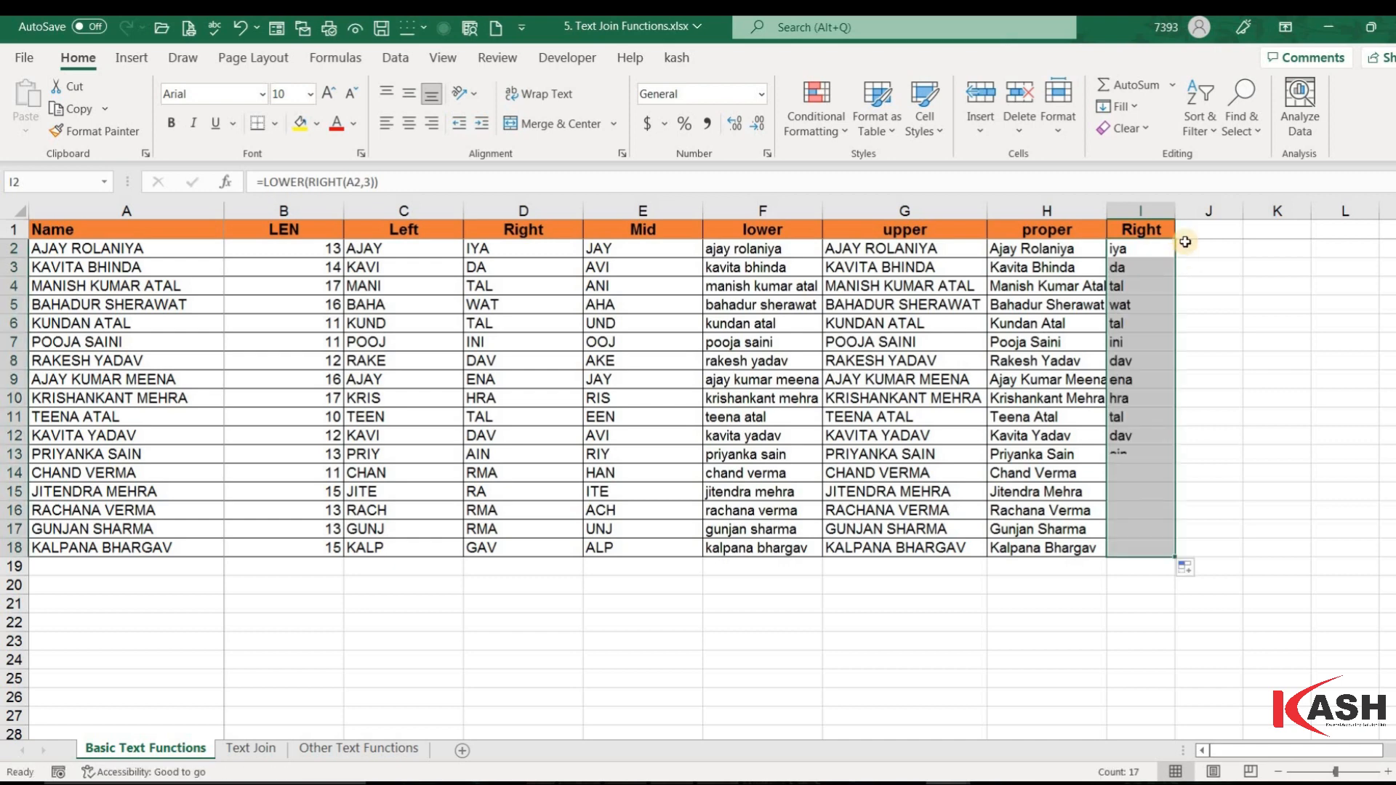
{"action": "left_click", "coordinate": [1202, 475]}
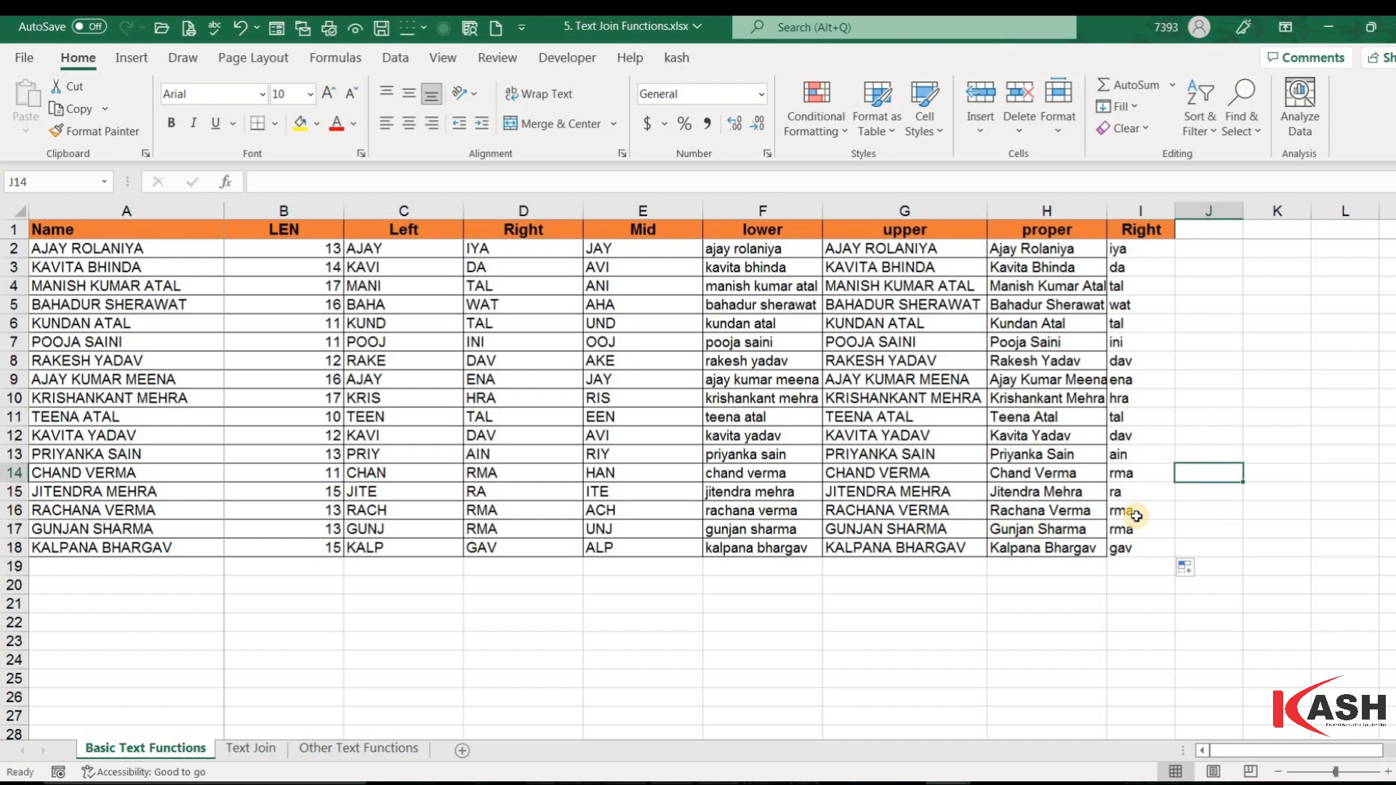